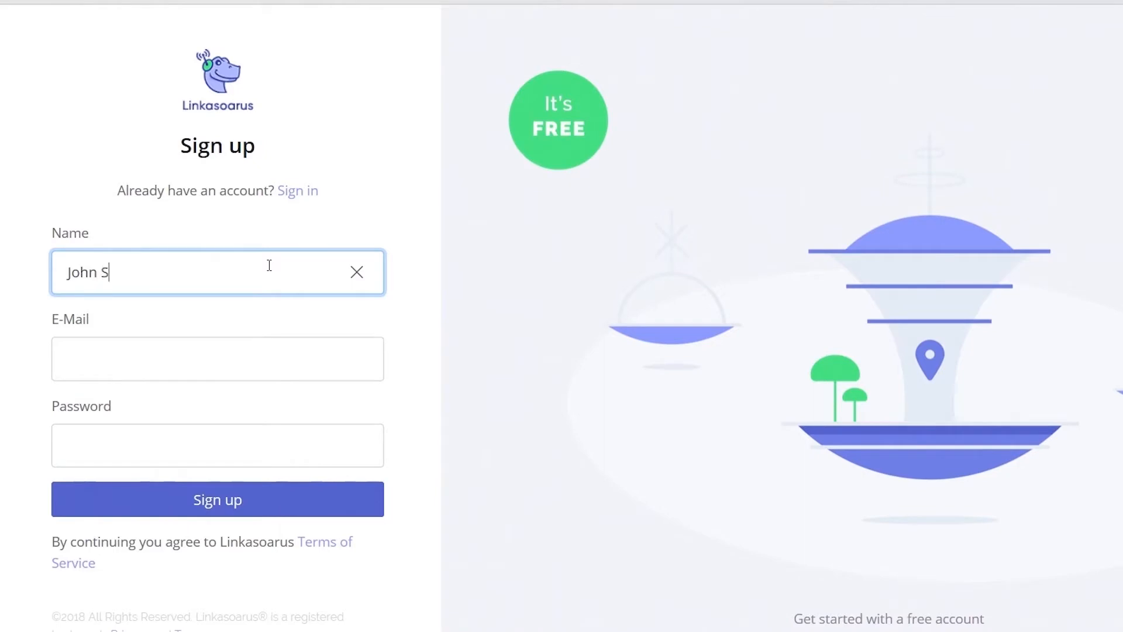
Fill the sign-up form with a name, an e-mail address and a password, and create the account.
key("Tab")
type("Joh")
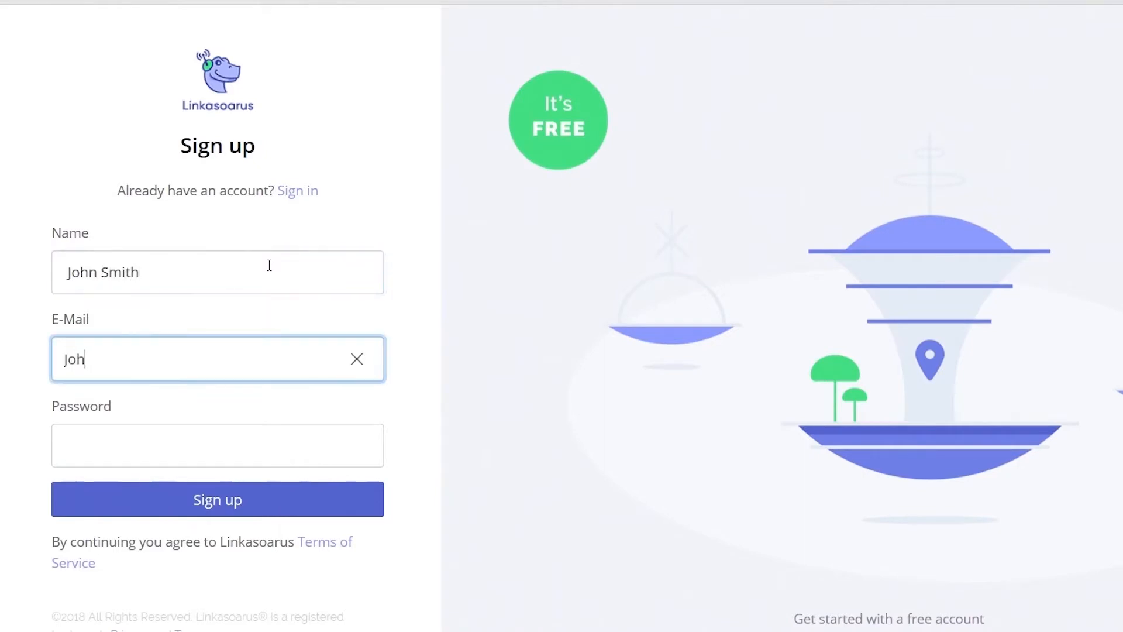
type("n@example.com")
key("Tab")
type("1234567890")
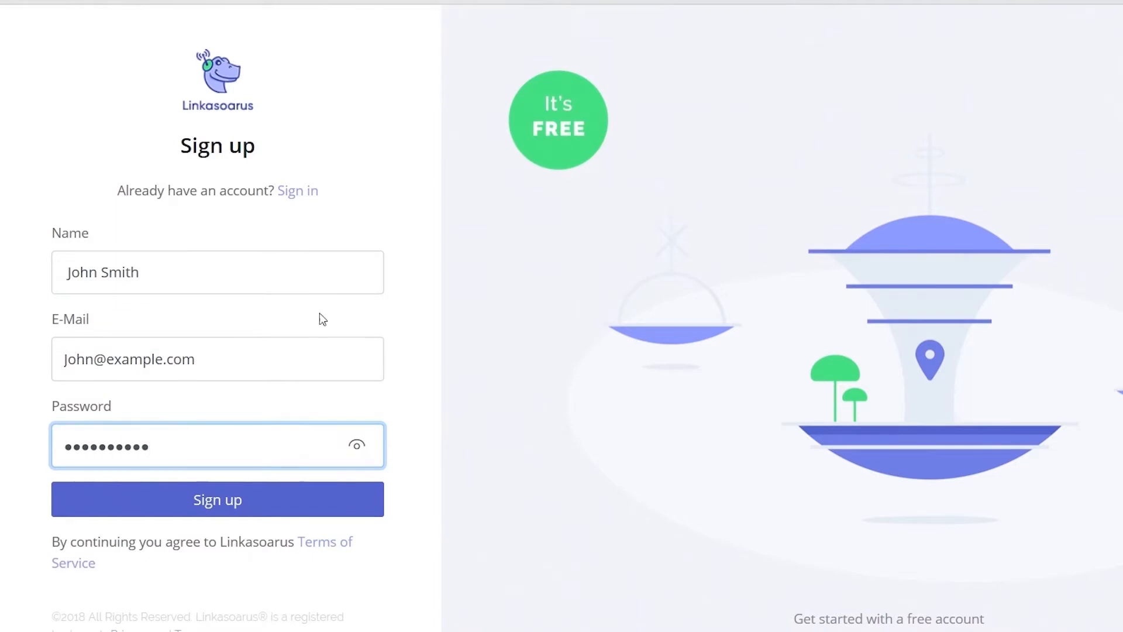
left_click(251, 493)
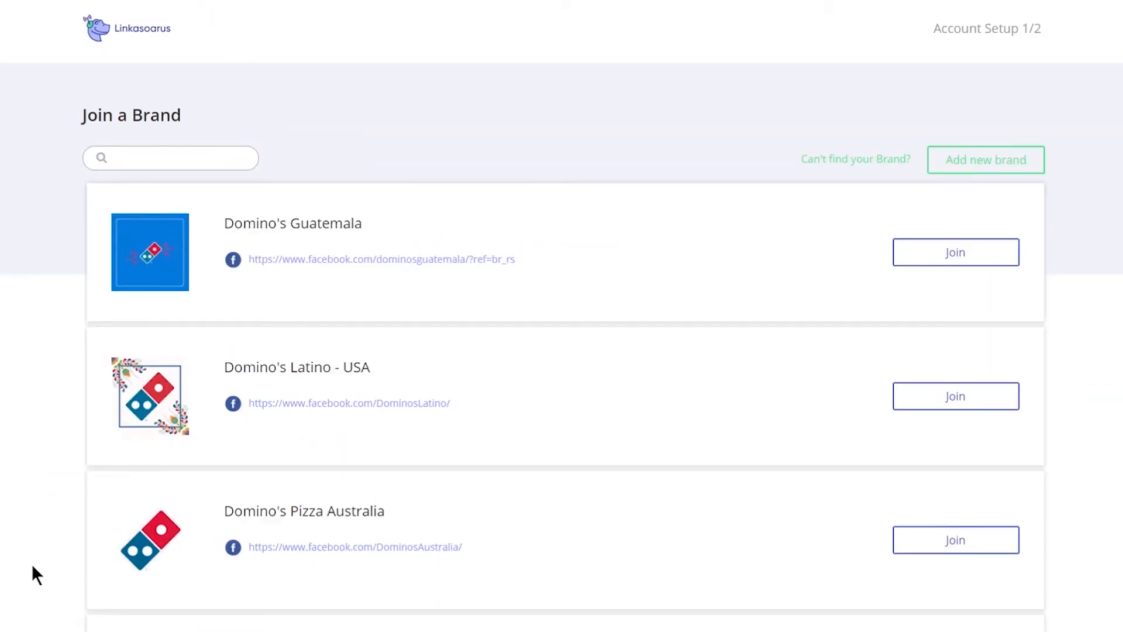
Browse the Join a Brand list to page 2, try a 'USA' search, and start a new brand.
scroll(32, 567, "down", 10)
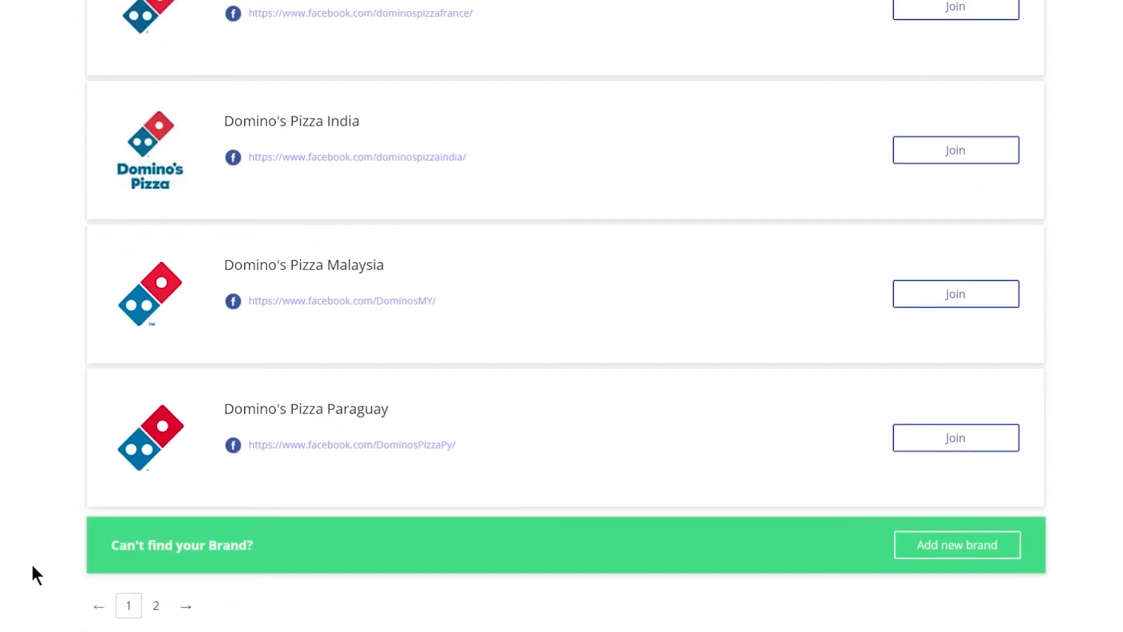
left_click(163, 610)
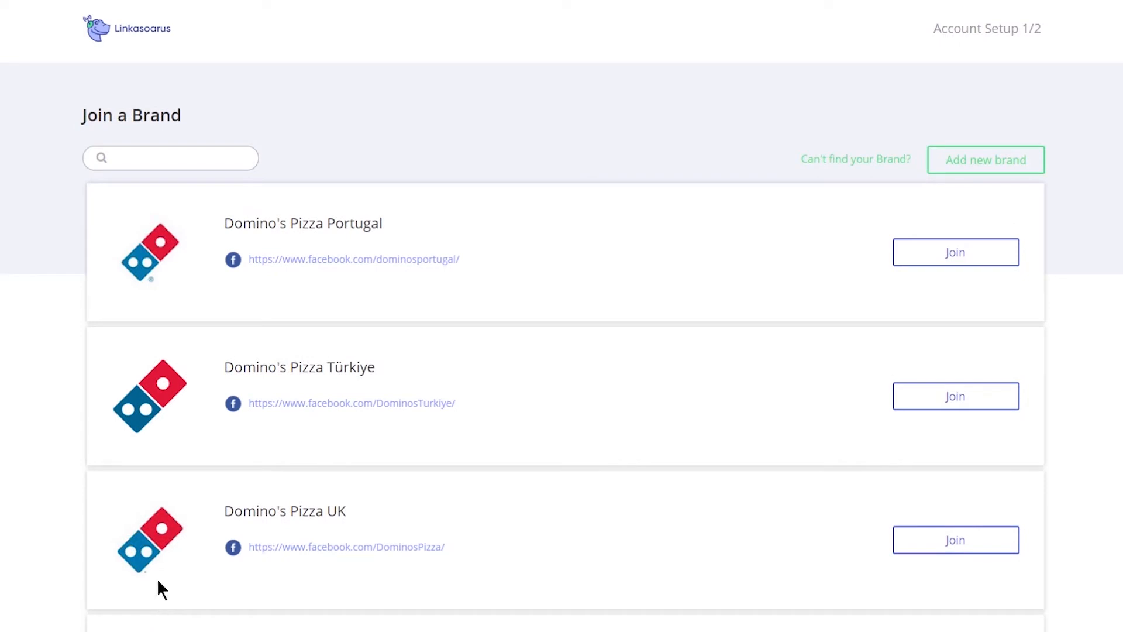
left_click(155, 156)
type("USA")
key("BackSpace")
key("BackSpace")
key("BackSpace")
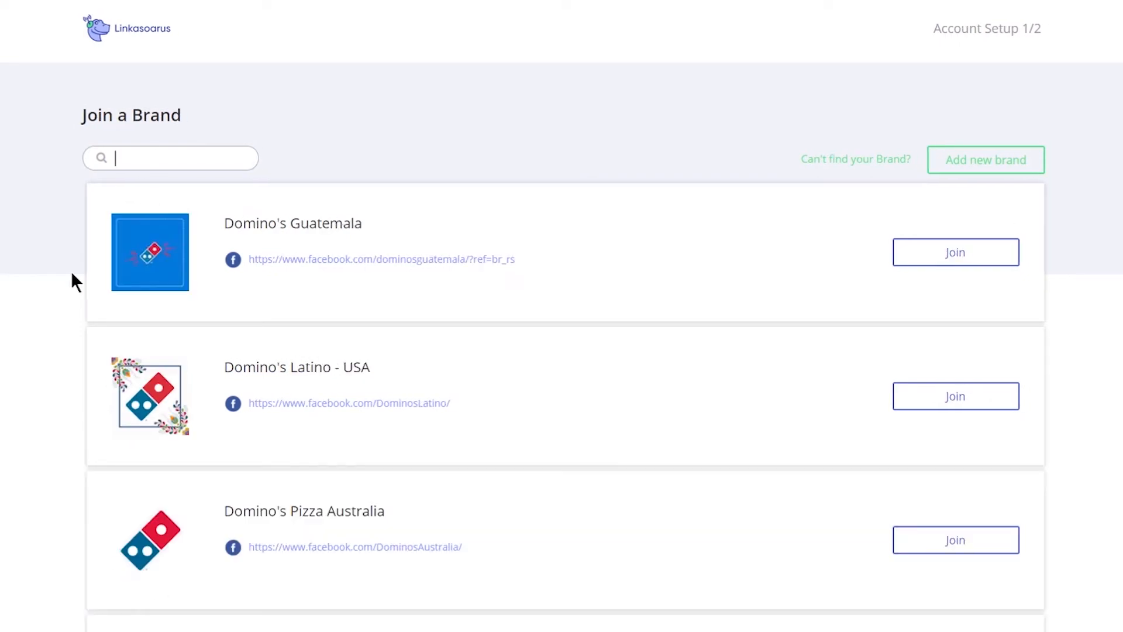
left_click(985, 163)
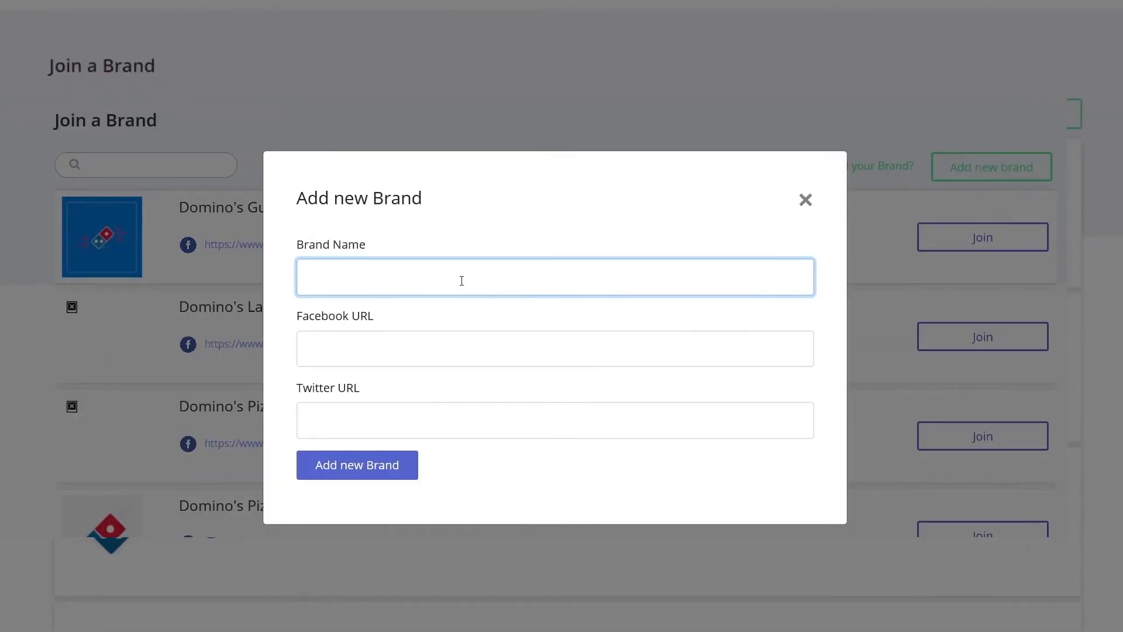
type("Linkasoarus USA")
key("Tab")
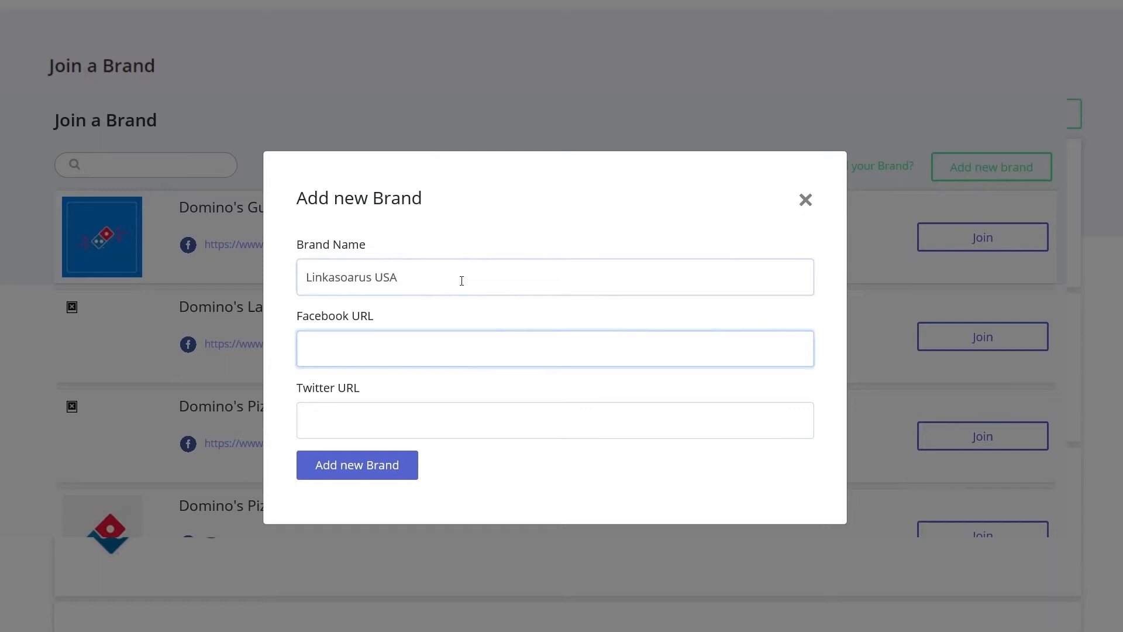
left_click(461, 281)
key("Tab")
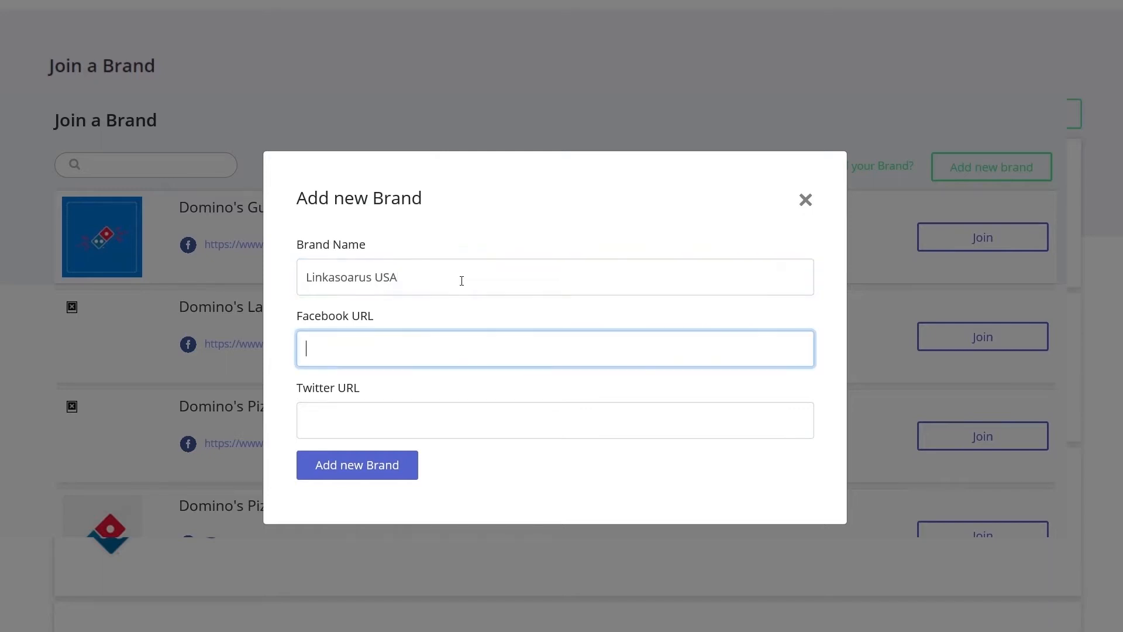
type("http://www.facebook.com/Linkasoa")
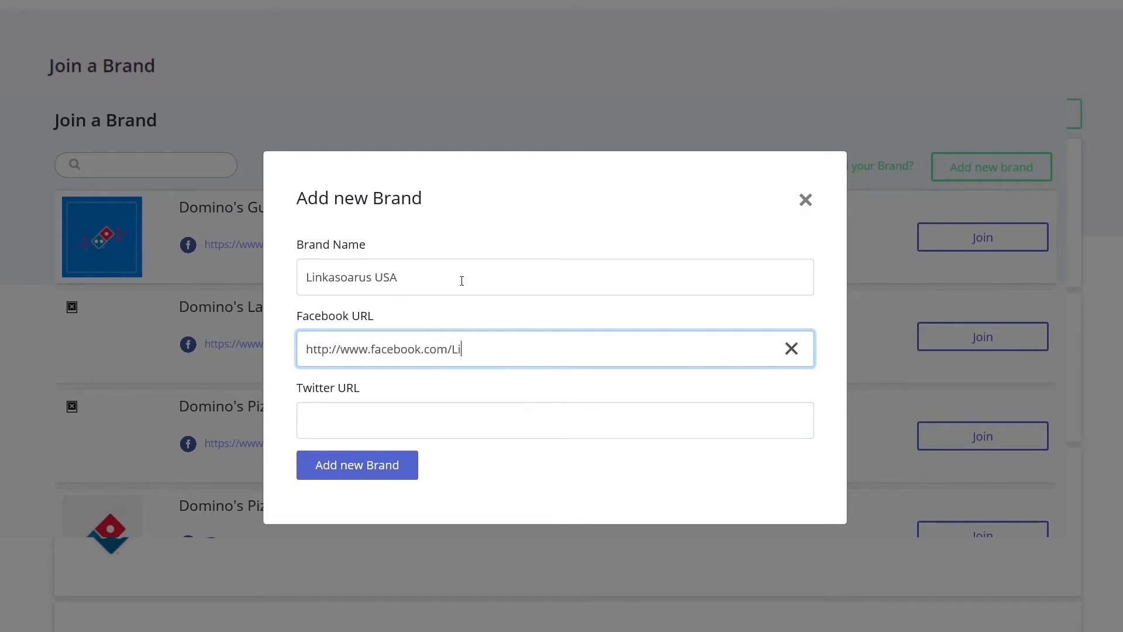
type("rus")
left_click(354, 467)
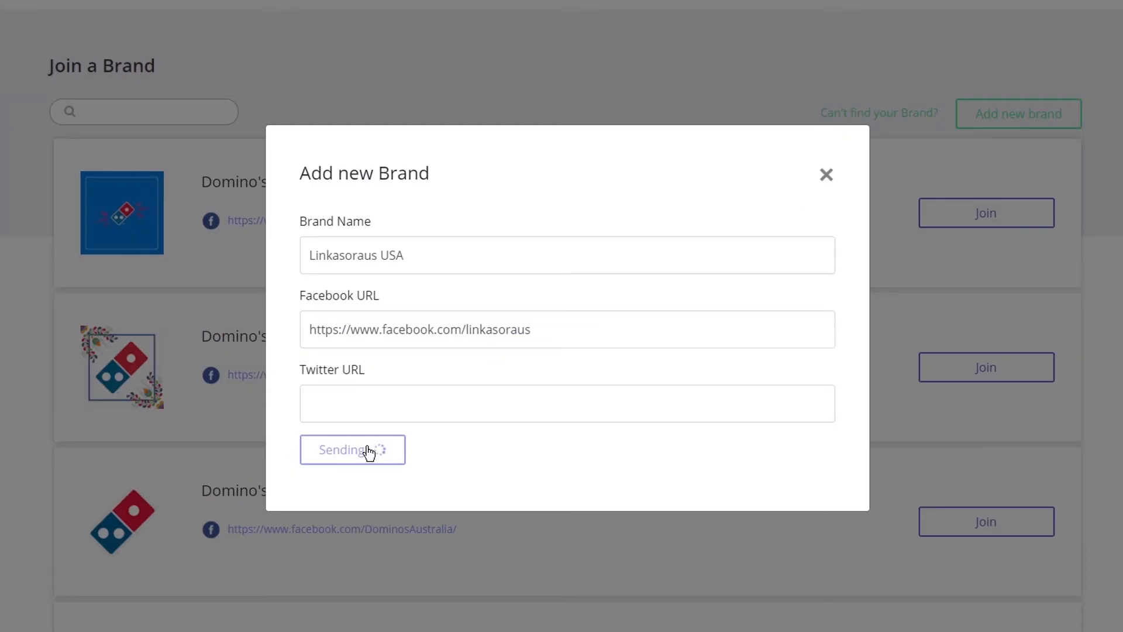
left_click(360, 378)
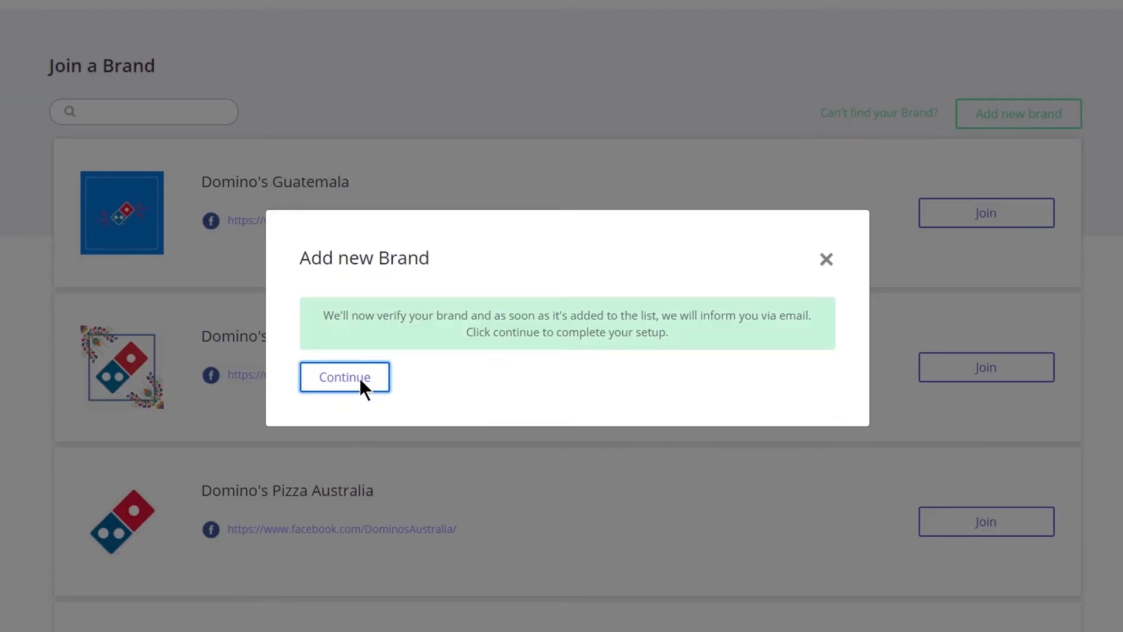
Choose the Free plan, then start adding a new location from the Locations page.
left_click(348, 230)
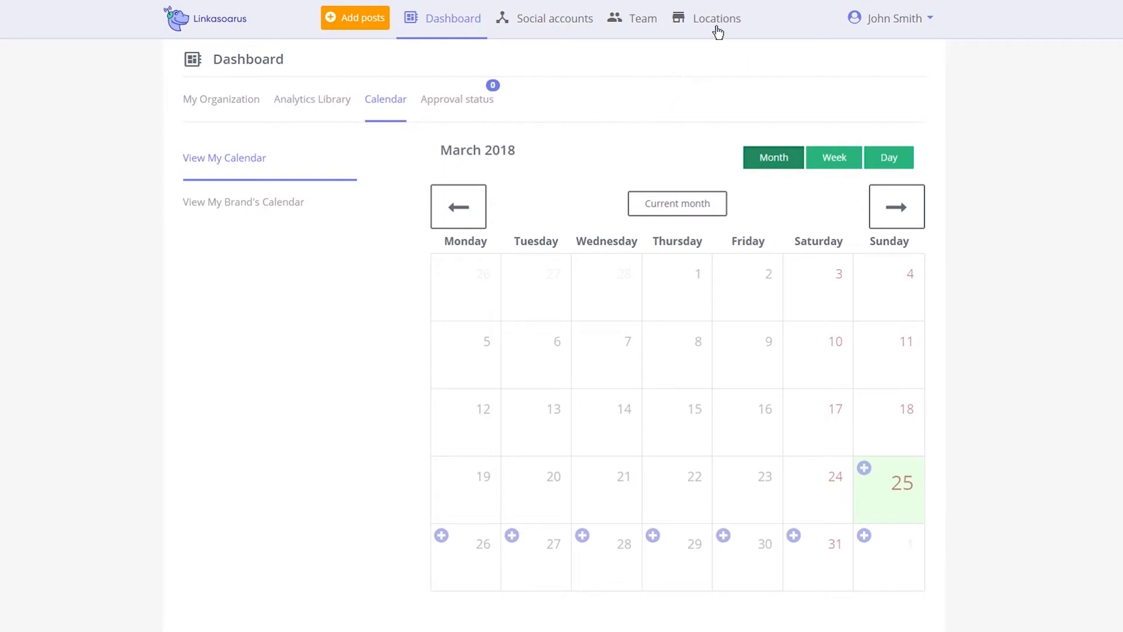
left_click(717, 20)
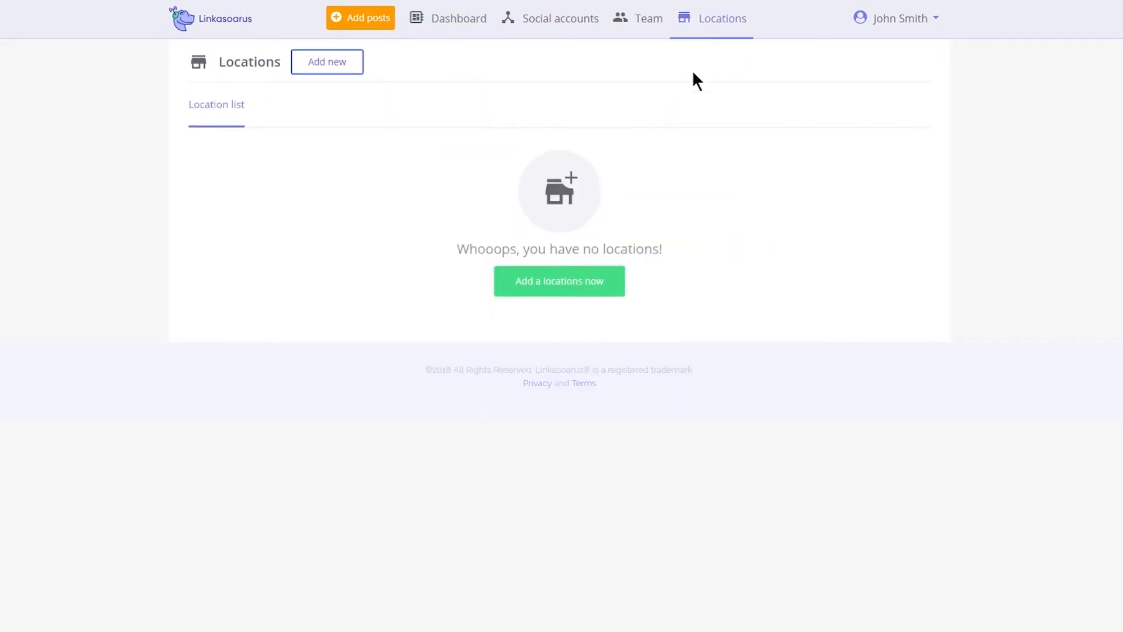
left_click(346, 65)
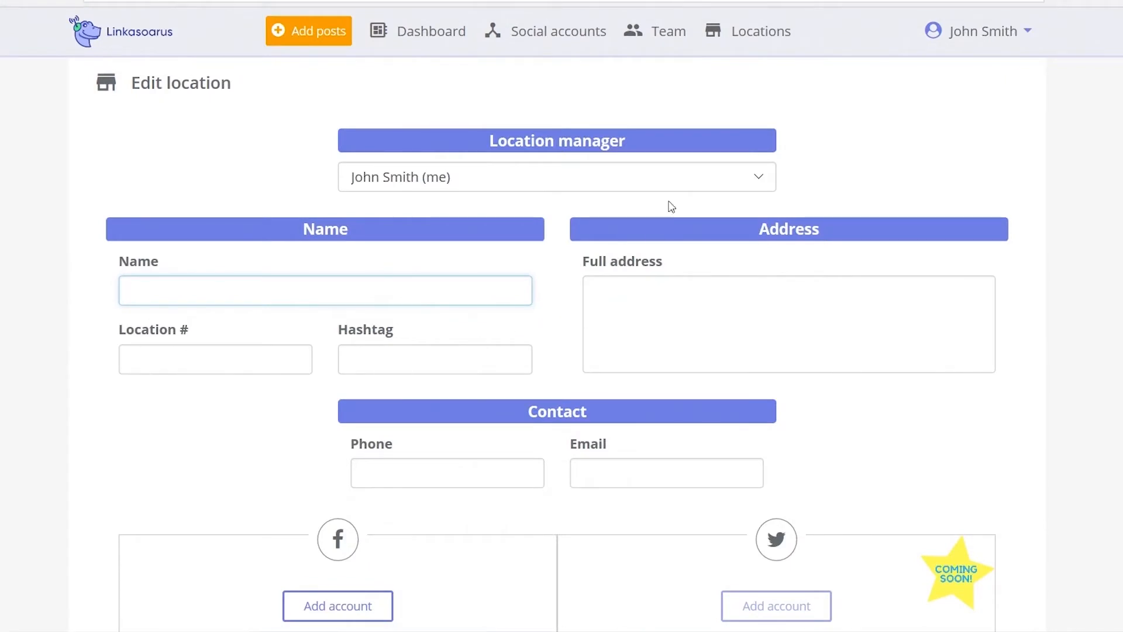
Enter location name 'Elm St. Linkasoarus', location number 12345 and hashtag #ElmStLinkasoarus.
left_click(761, 182)
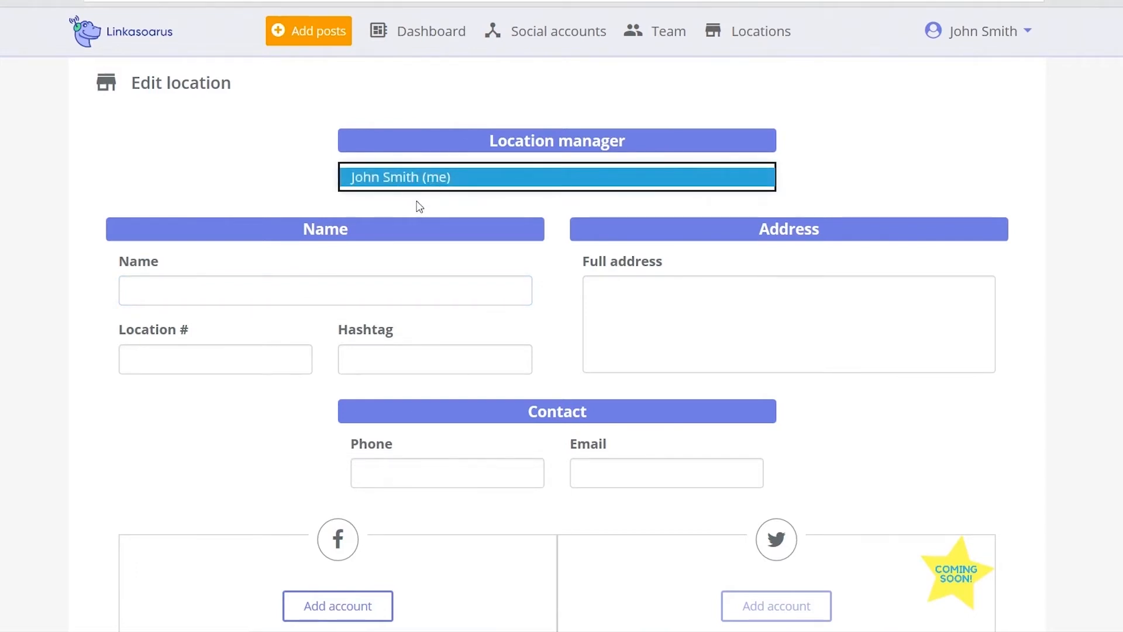
left_click(156, 293)
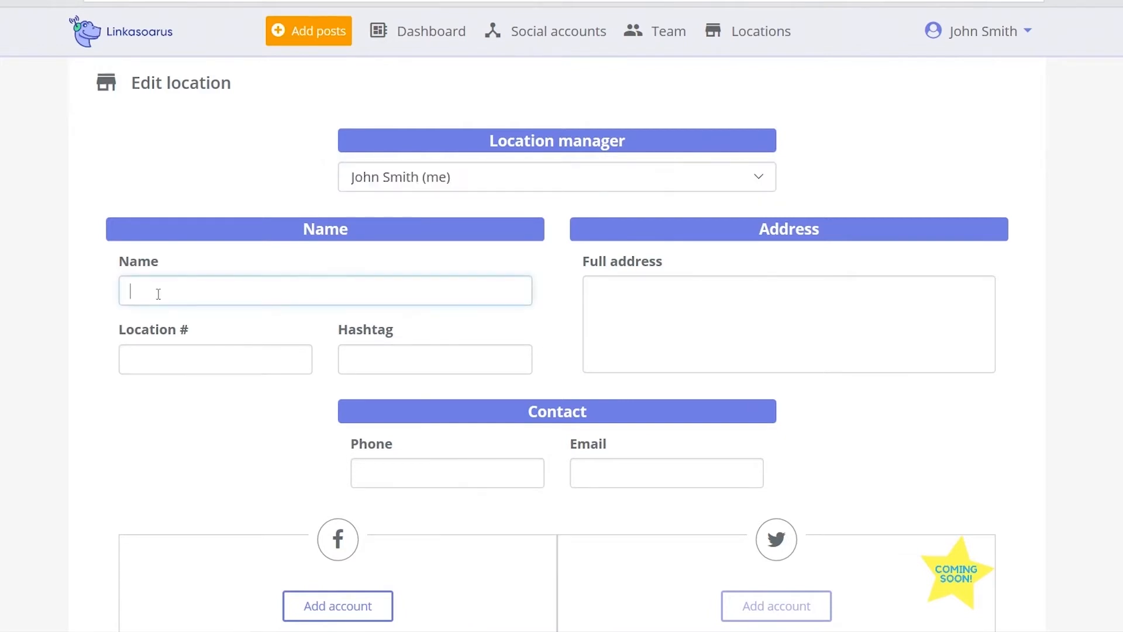
type("Elm St. Linkas")
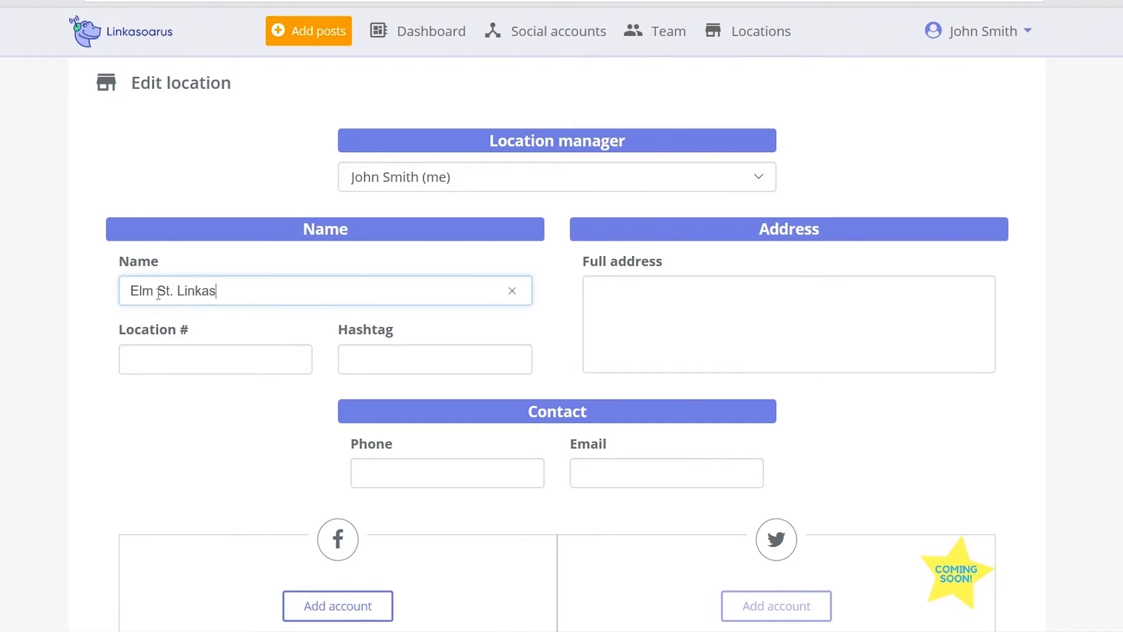
type("oarus")
key("Tab")
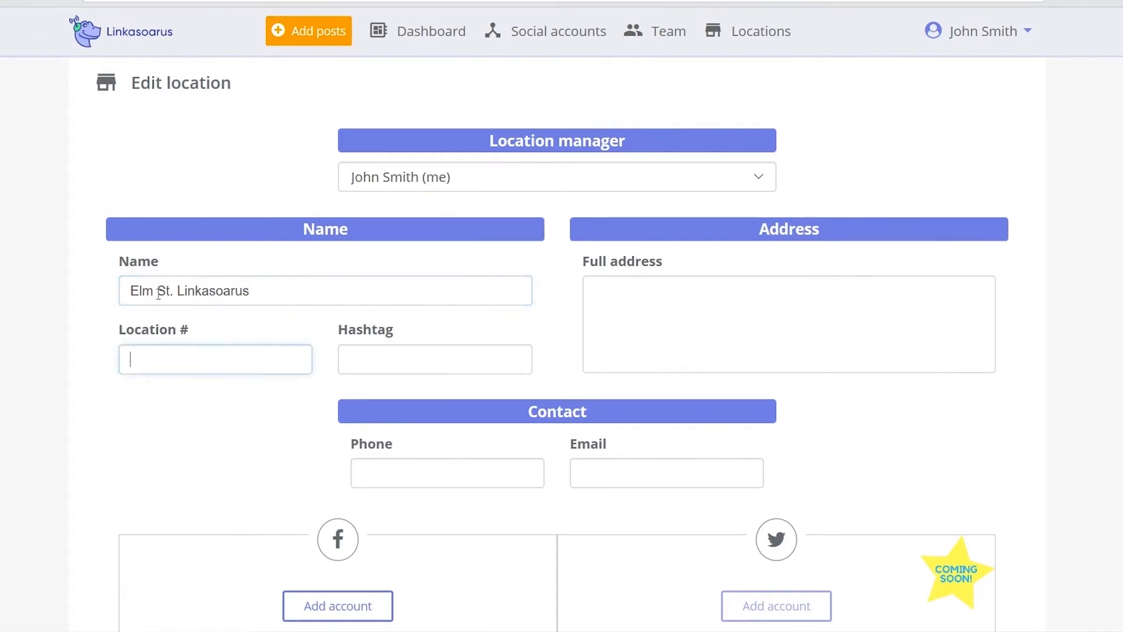
type("12345")
key("Tab")
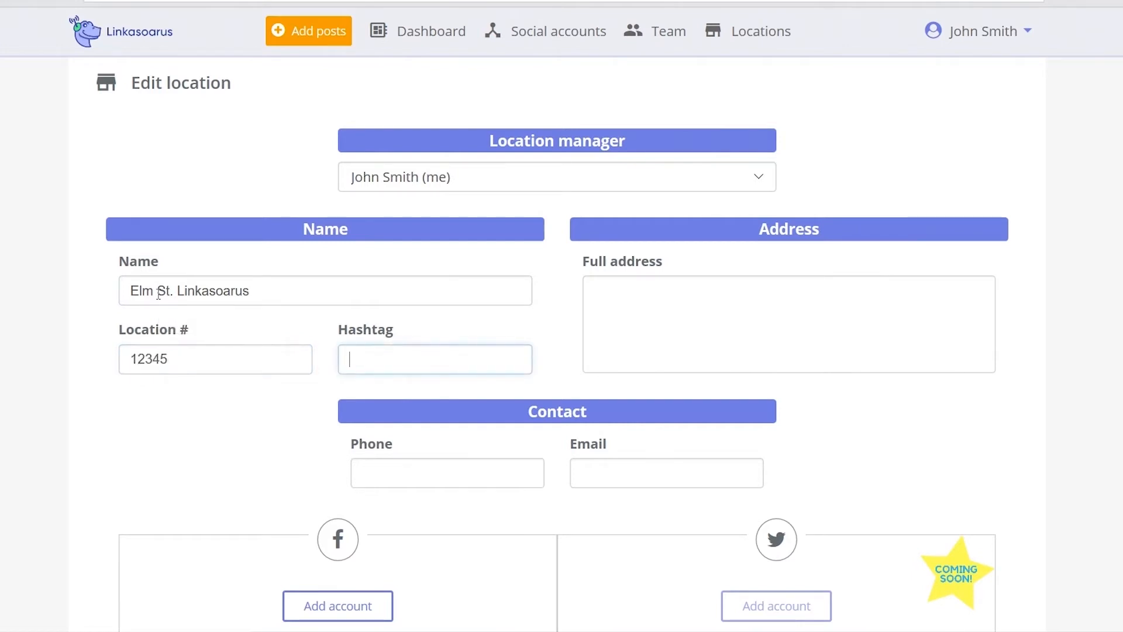
type("#ElmStLinkas")
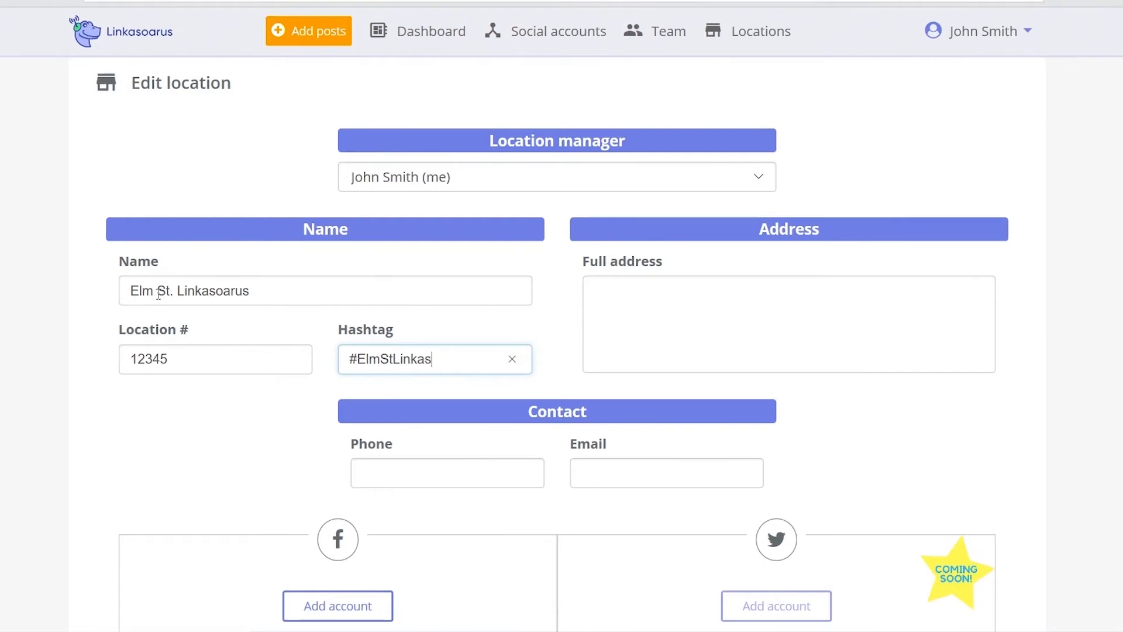
type("oarus")
key("Tab")
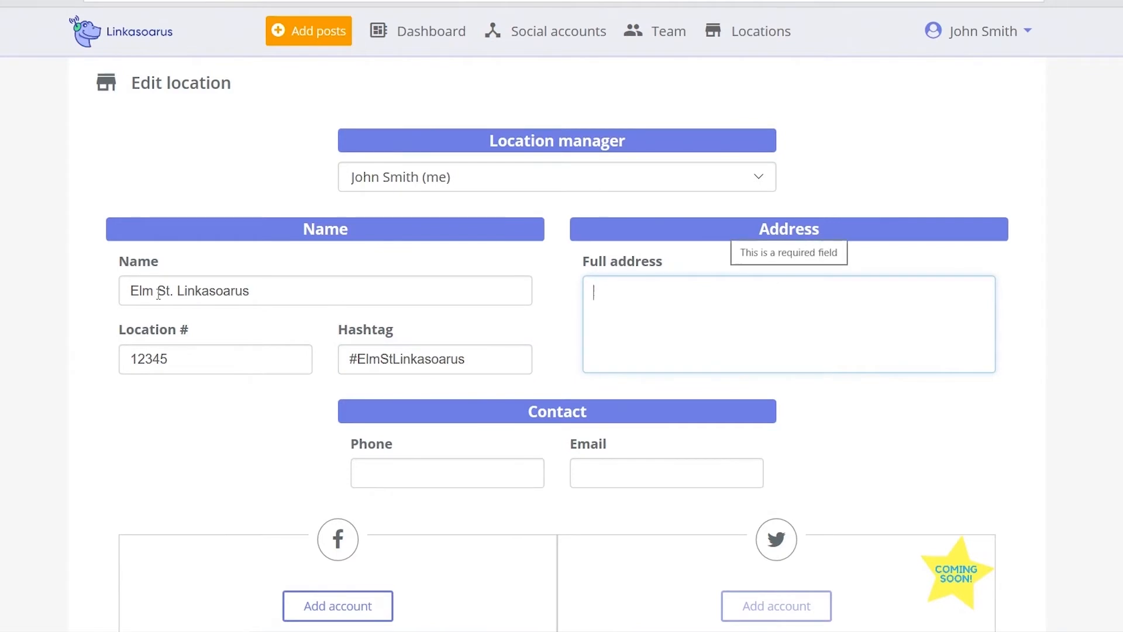
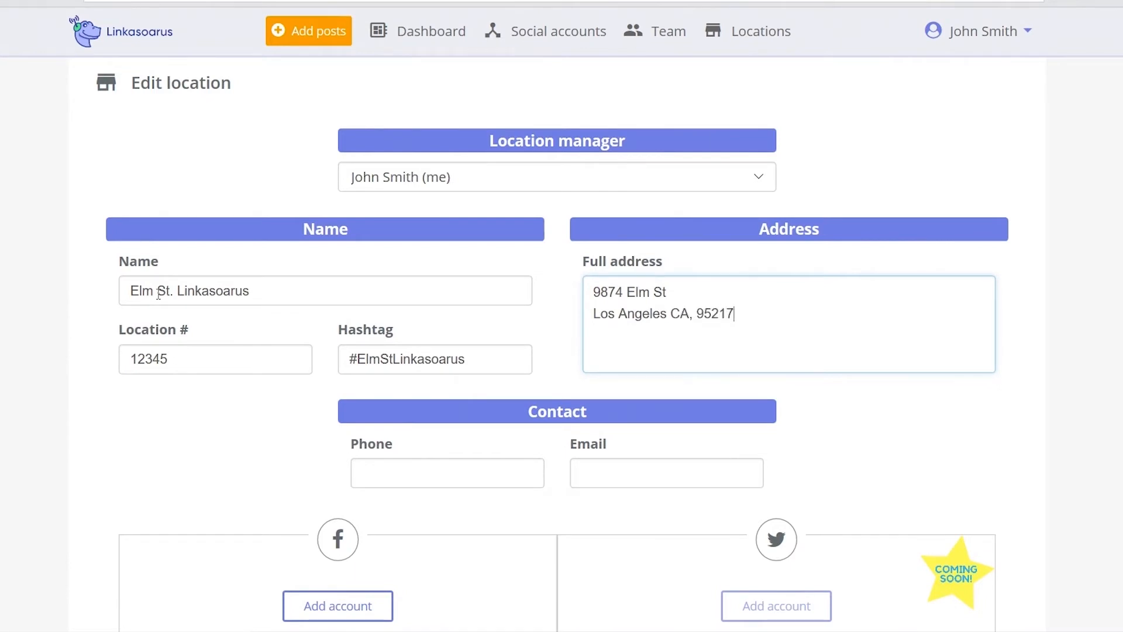
Enter the location's full street address, contact phone number and contact e-mail.
key("Tab")
type("5")
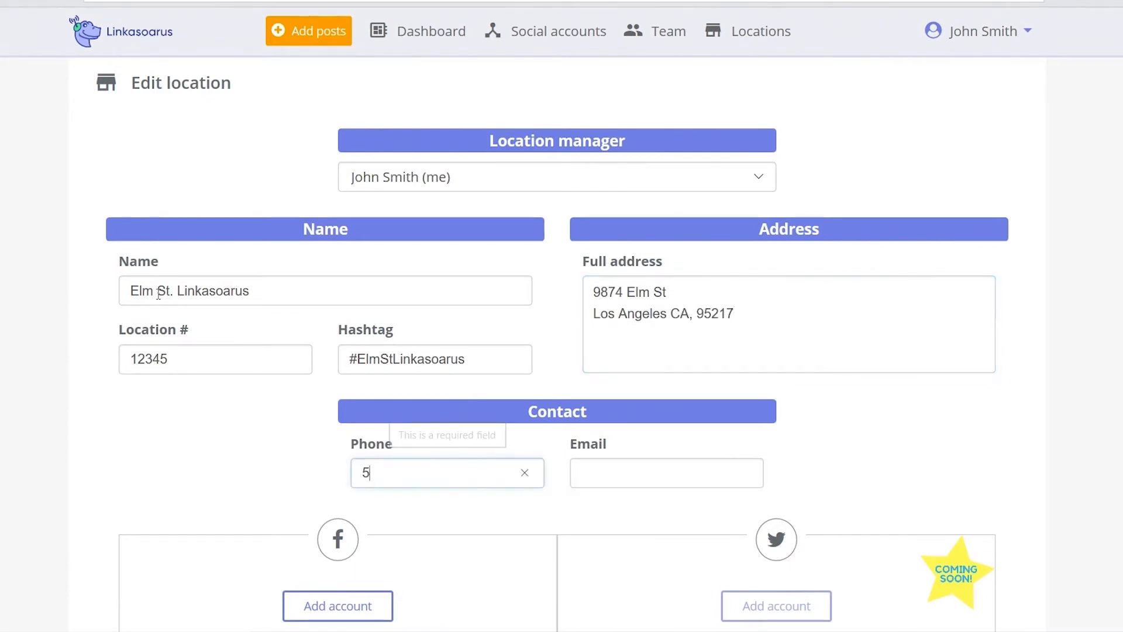
type("55-451-5597")
key("Tab")
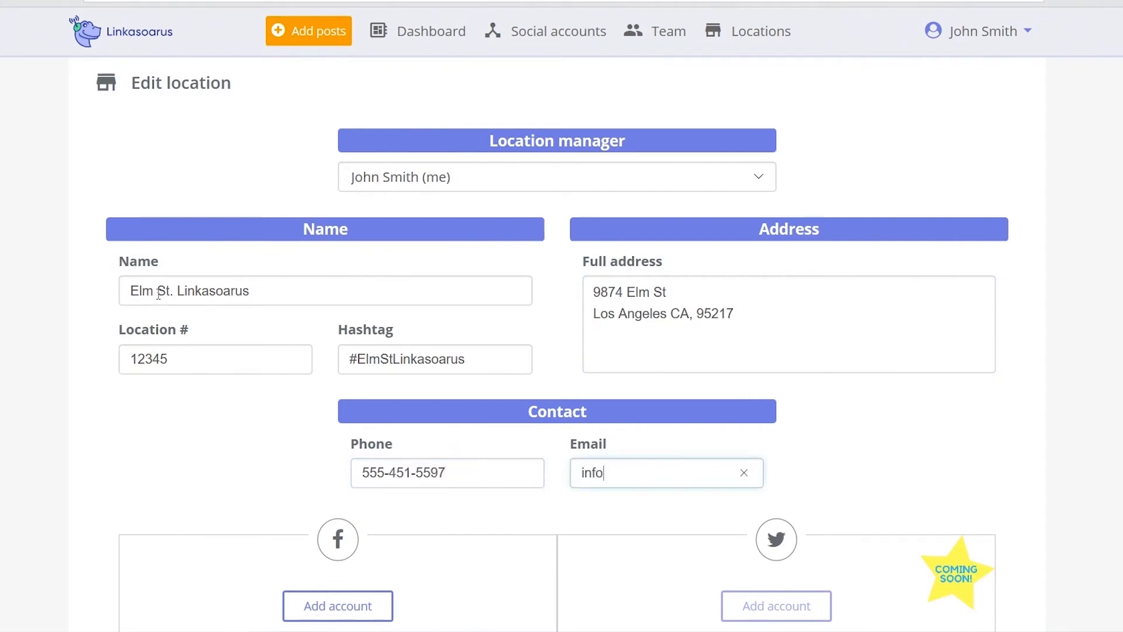
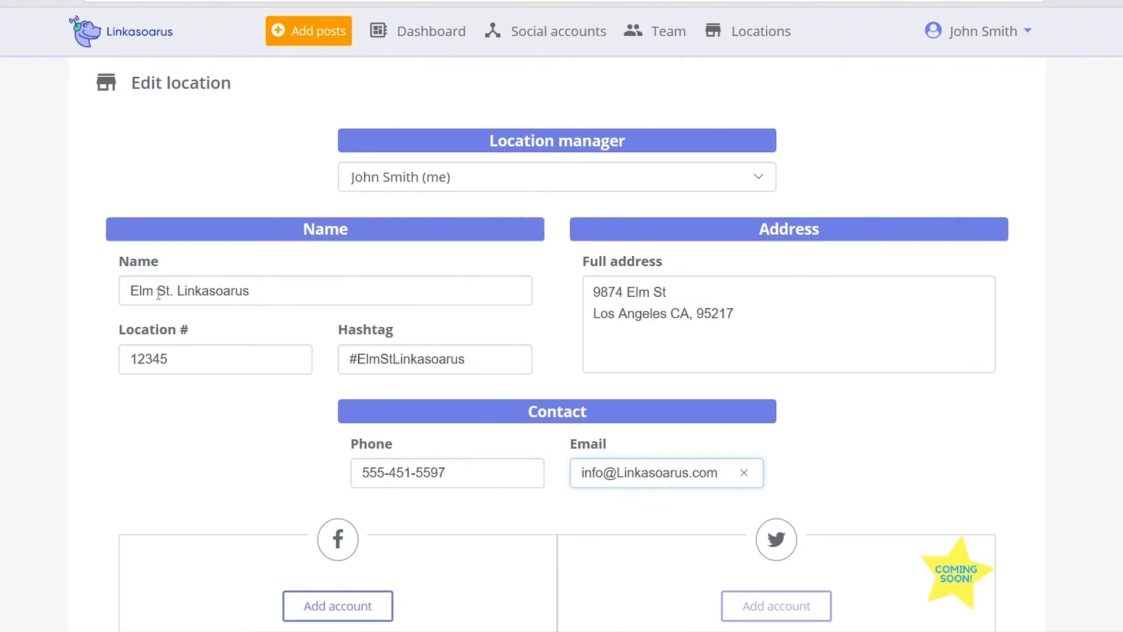
scroll(1041, 411, "down", 6)
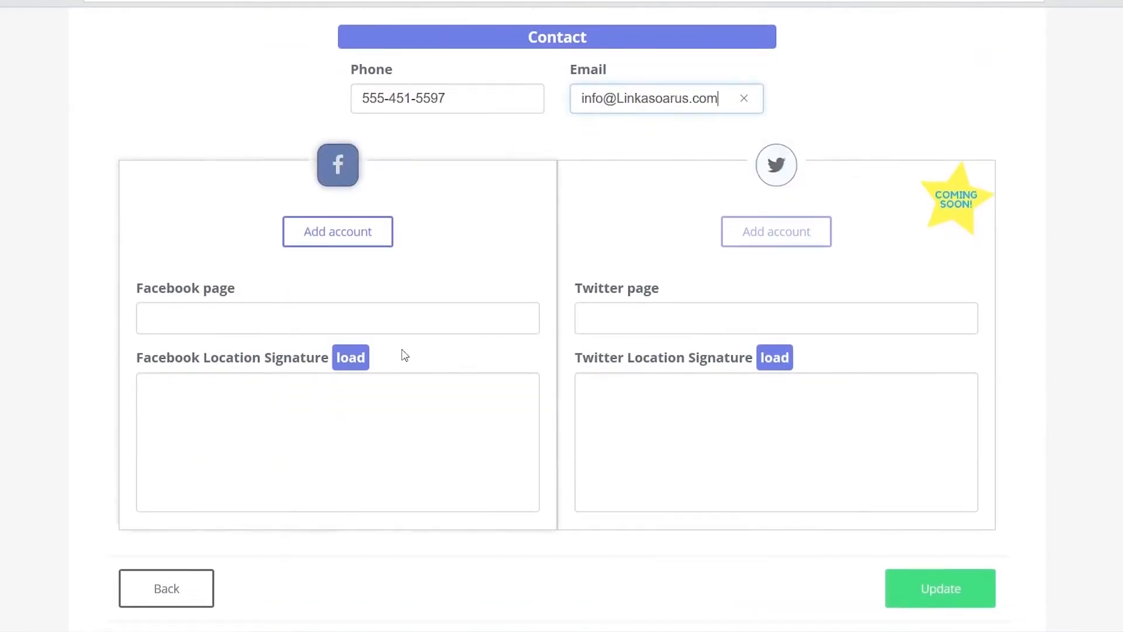
Load the Facebook location signature from the location details and save the location.
left_click(352, 360)
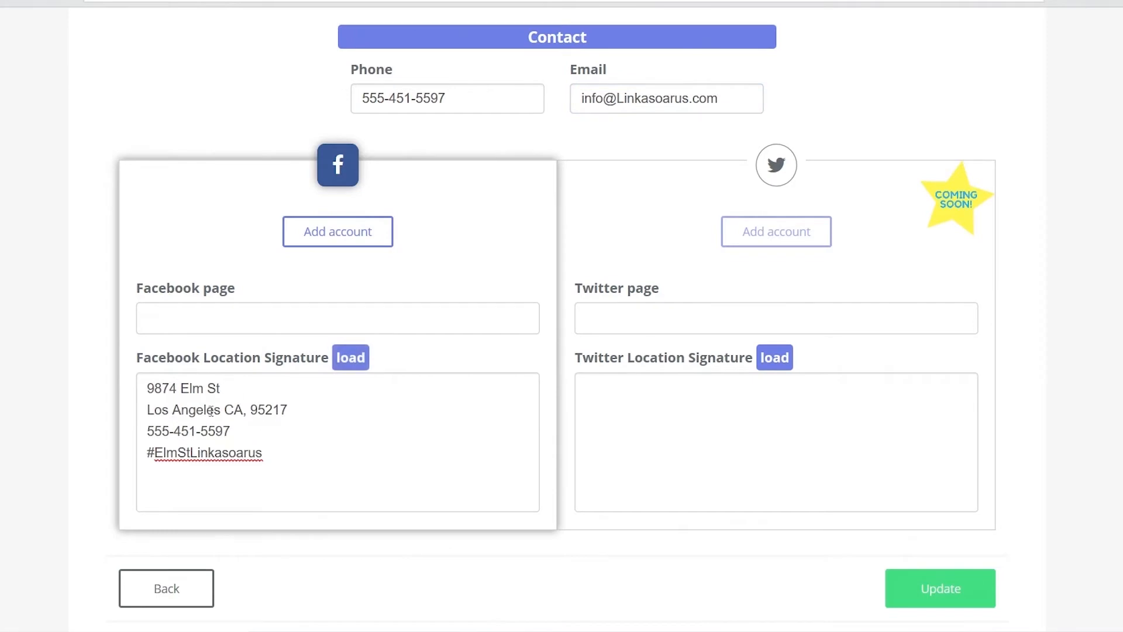
left_click(282, 454)
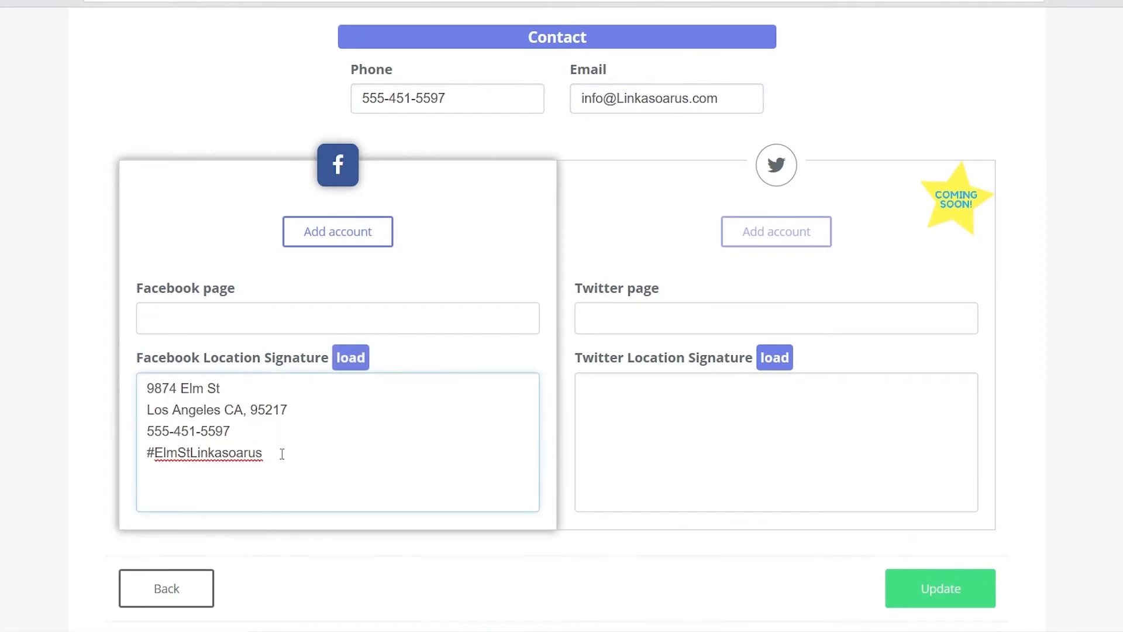
type("Open everyday at 10am")
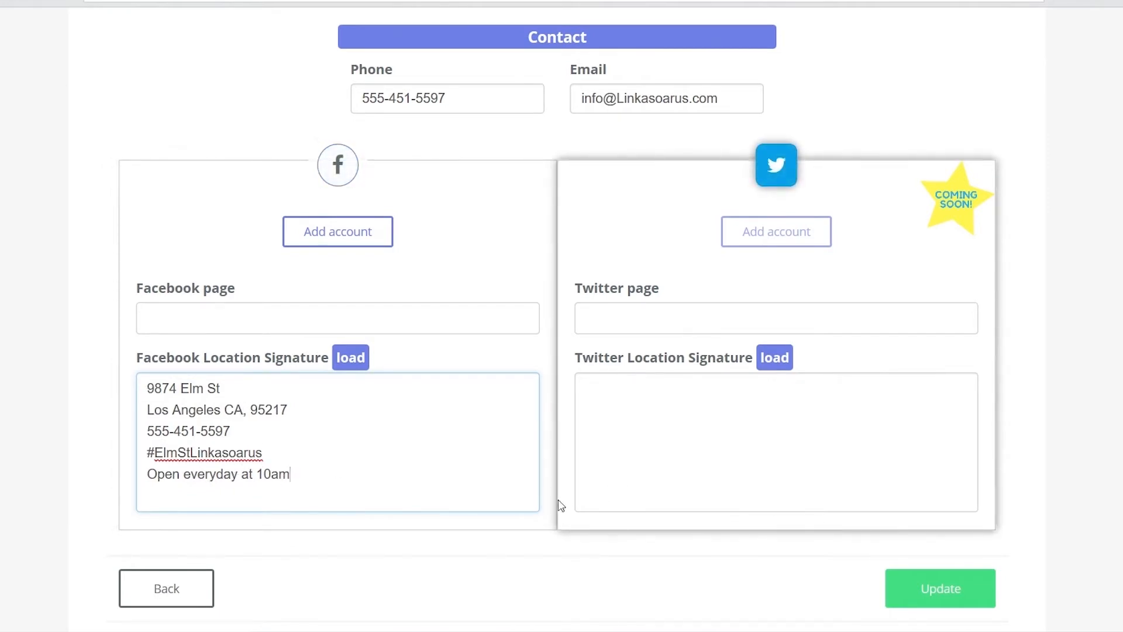
key("BackSpace")
key("BackSpace")
key("BackSpace")
key("BackSpace")
key("BackSpace")
key("BackSpace")
key("BackSpace")
key("BackSpace")
key("BackSpace")
key("BackSpace")
key("BackSpace")
key("BackSpace")
key("BackSpace")
key("BackSpace")
key("BackSpace")
key("BackSpace")
key("BackSpace")
key("BackSpace")
key("BackSpace")
key("BackSpace")
key("BackSpace")
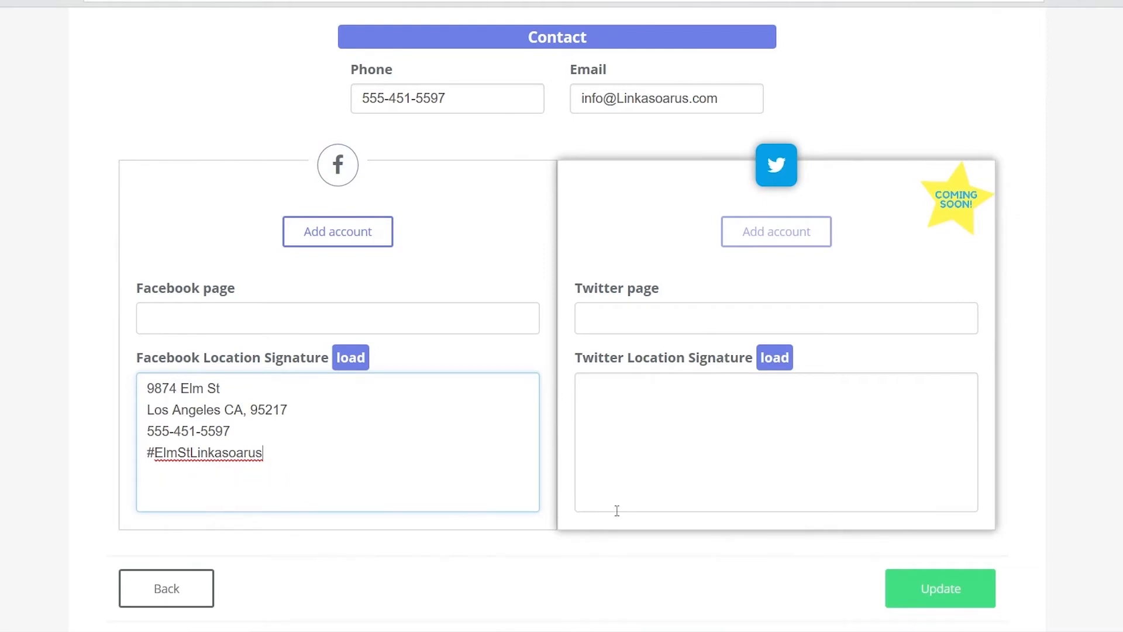
left_click(953, 592)
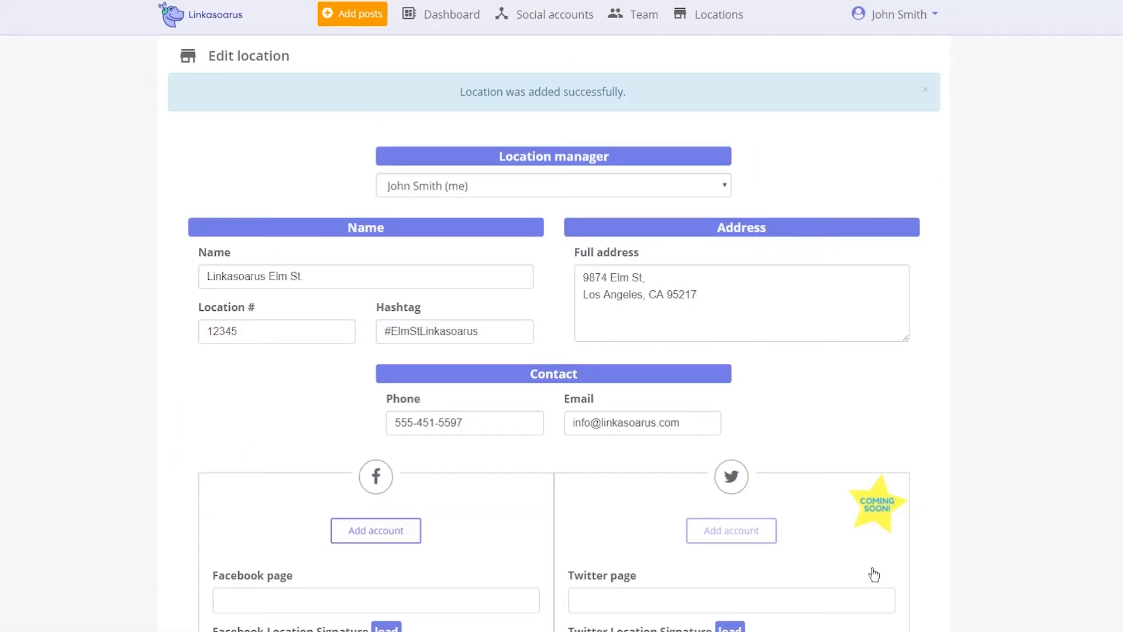
scroll(861, 402, "down", 4)
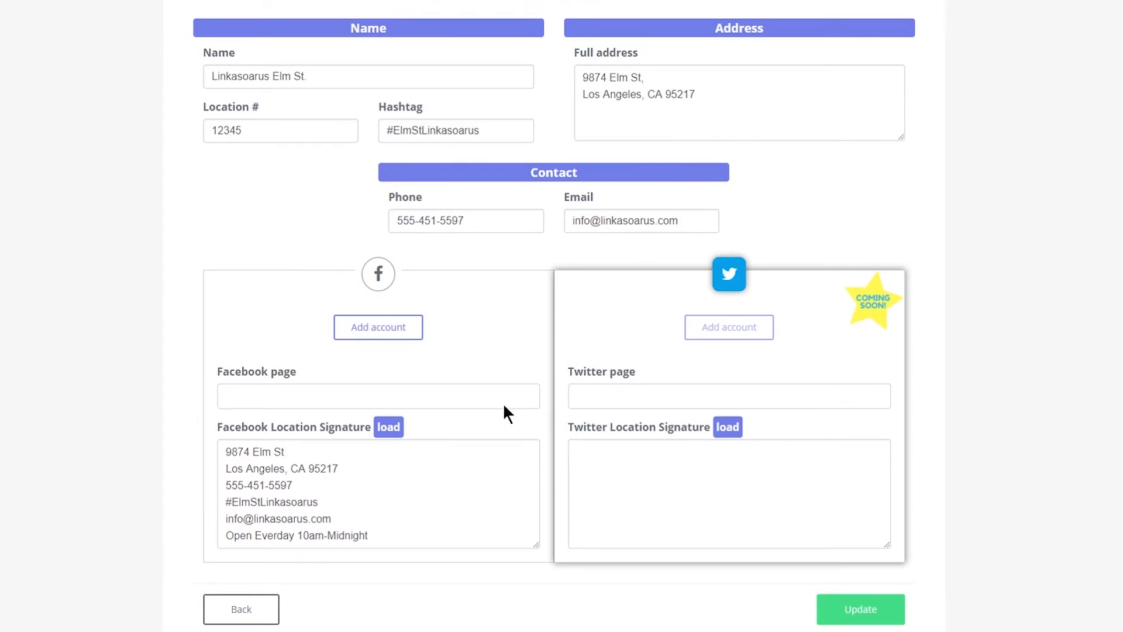
Connect a Facebook account, allowing Linkasoarus to manage and publish to pages.
left_click(382, 335)
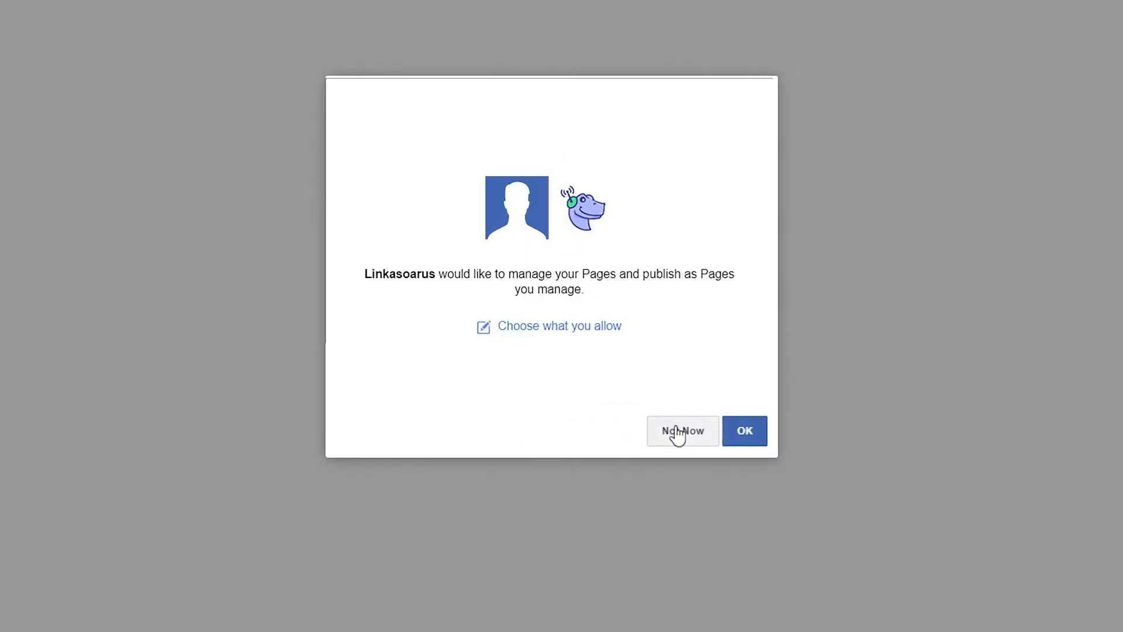
left_click(764, 444)
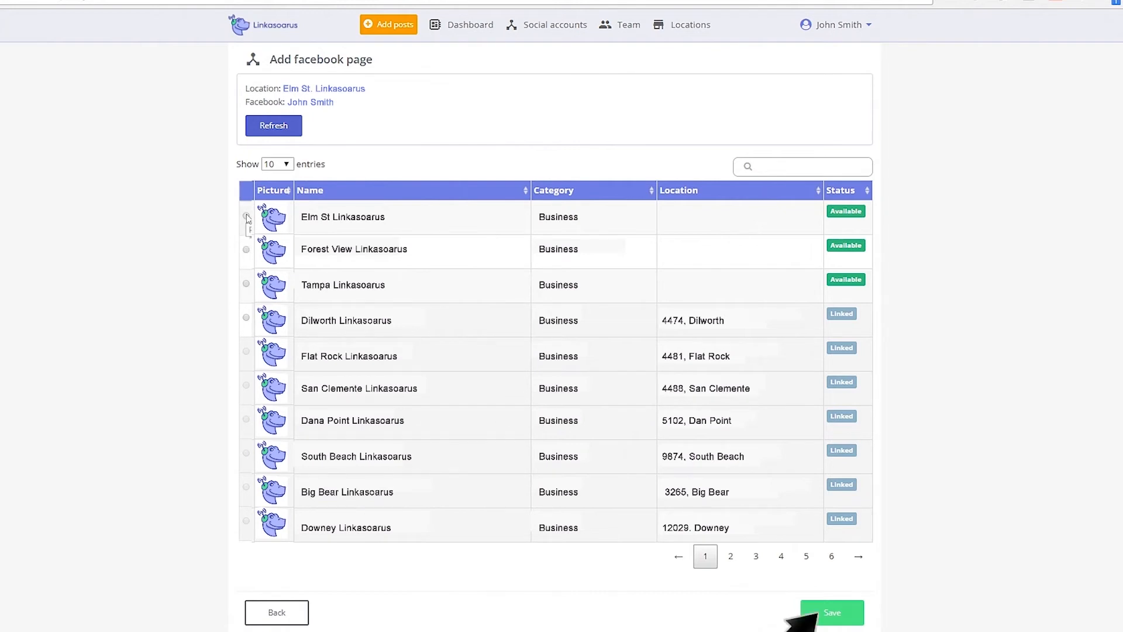
Select the Elm St Linkasoarus Facebook page and save the location.
left_click(246, 216)
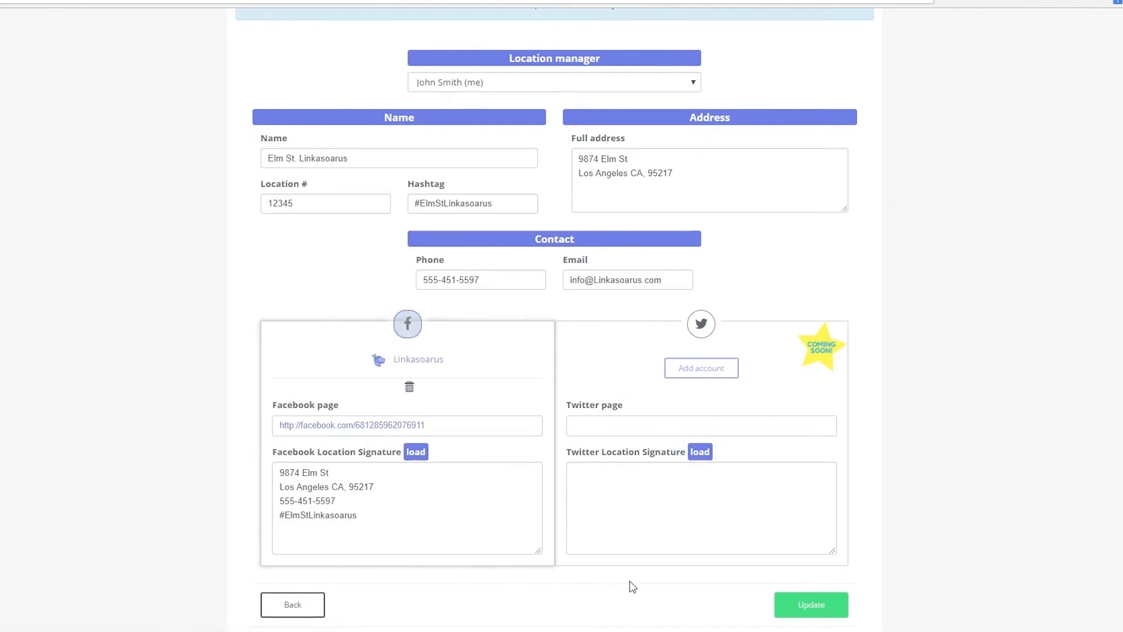
left_click(816, 610)
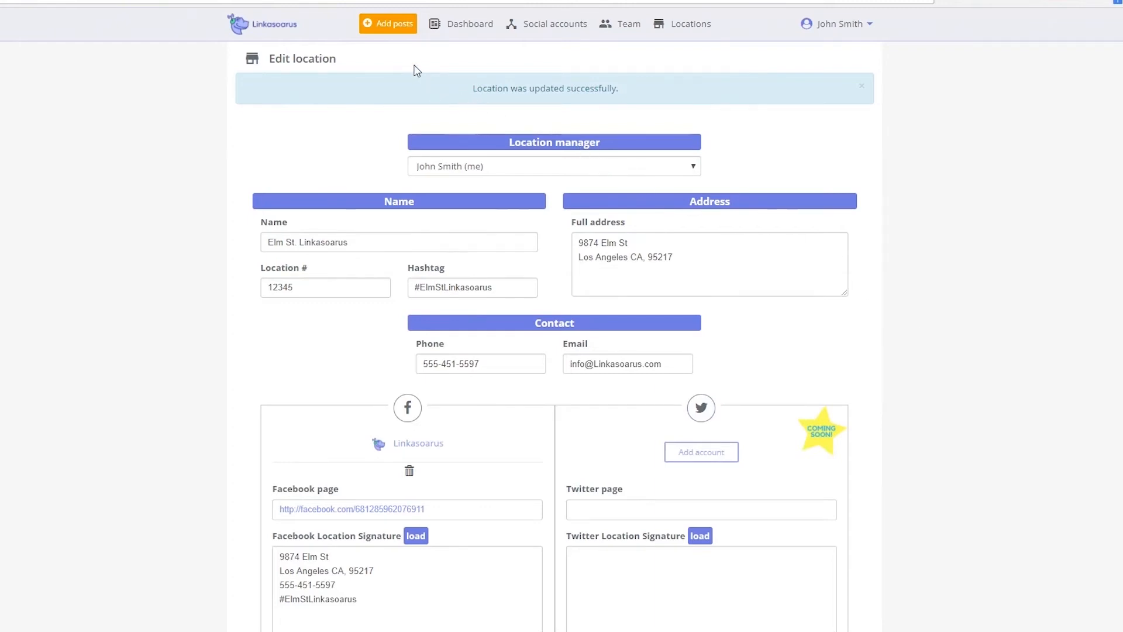
Start a new post and enter its text ('This is a test').
left_click(384, 30)
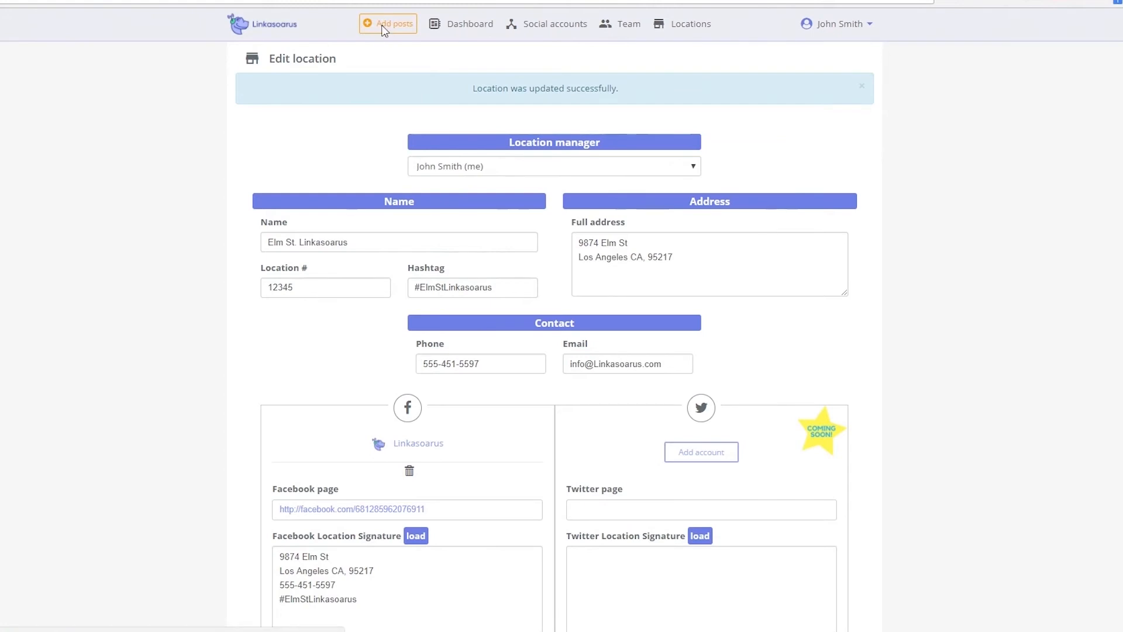
left_click(326, 148)
type("This is a test")
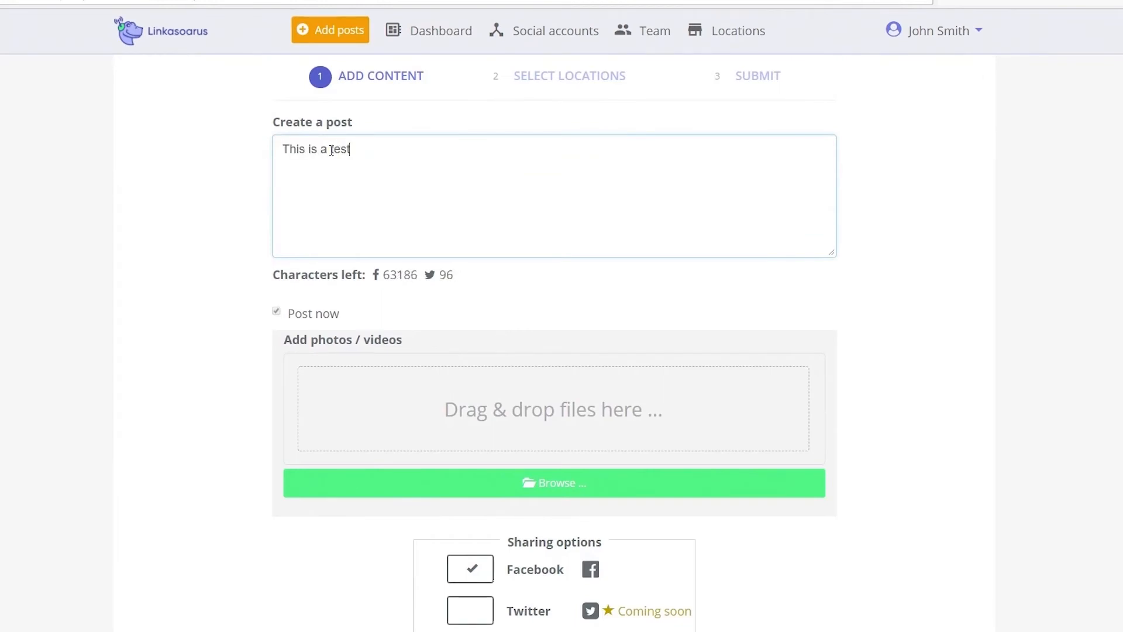
Attach the Get Linked image to the post.
scroll(704, 288, "down", 3)
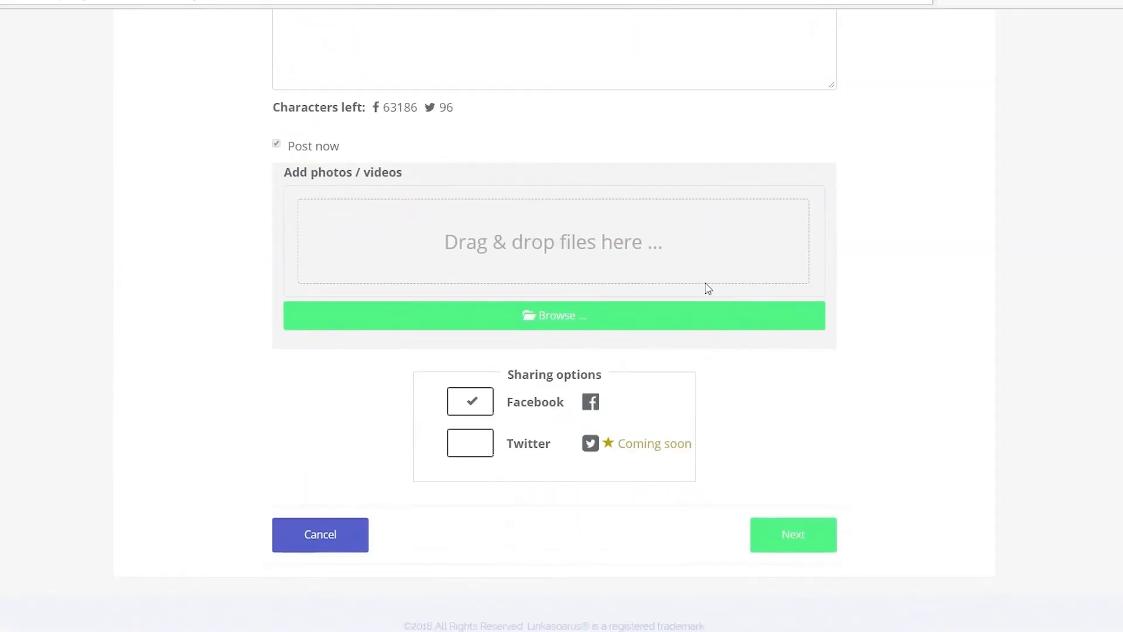
left_click(570, 319)
left_click(219, 90)
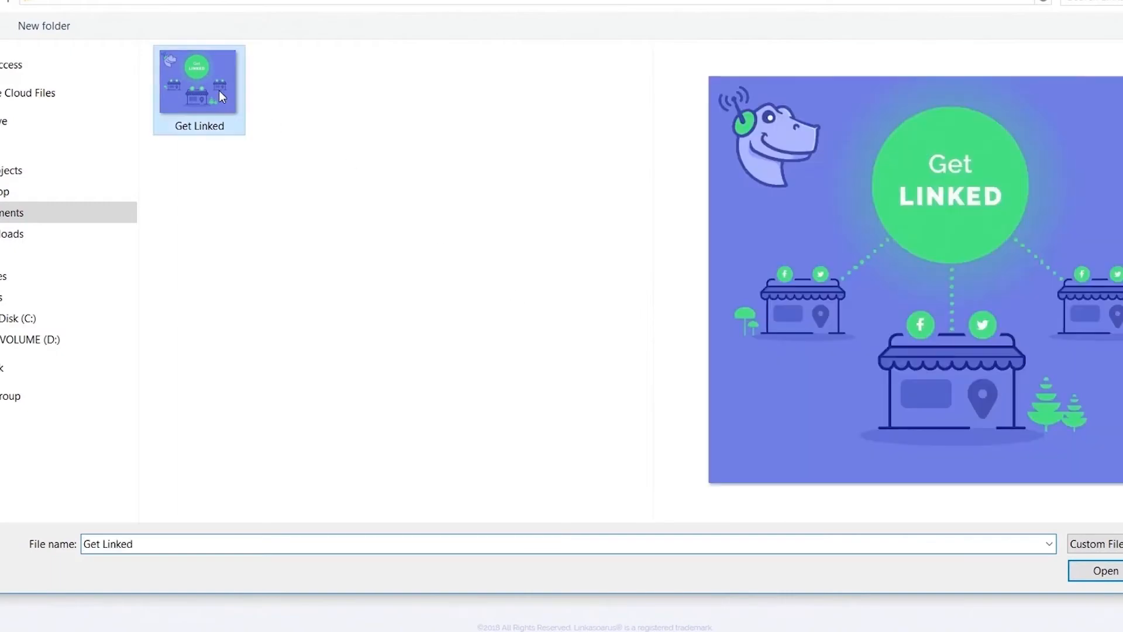
left_click(1105, 571)
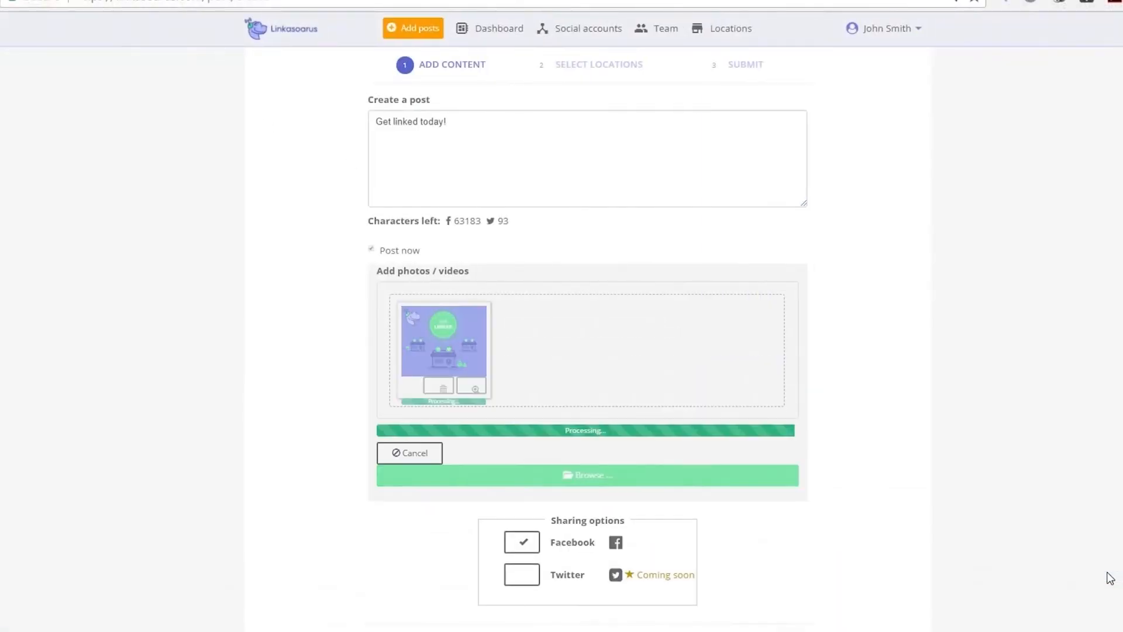
scroll(972, 521, "down", 1)
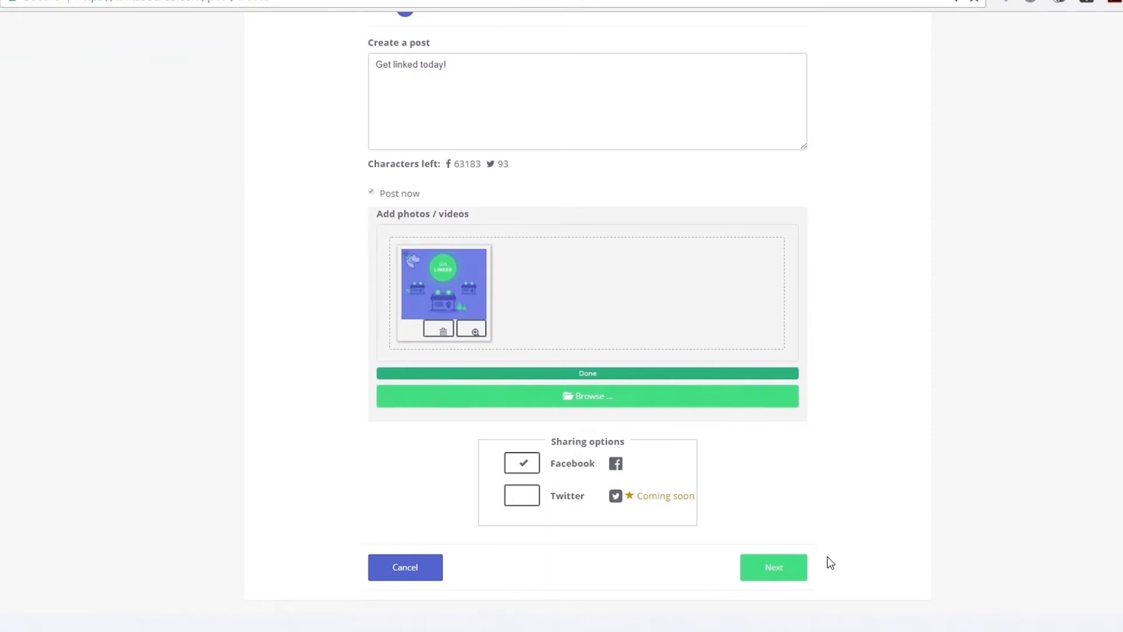
Confirm 12345 Elm St. Linkasoarus as the location, review the summary, and submit the post.
left_click(770, 575)
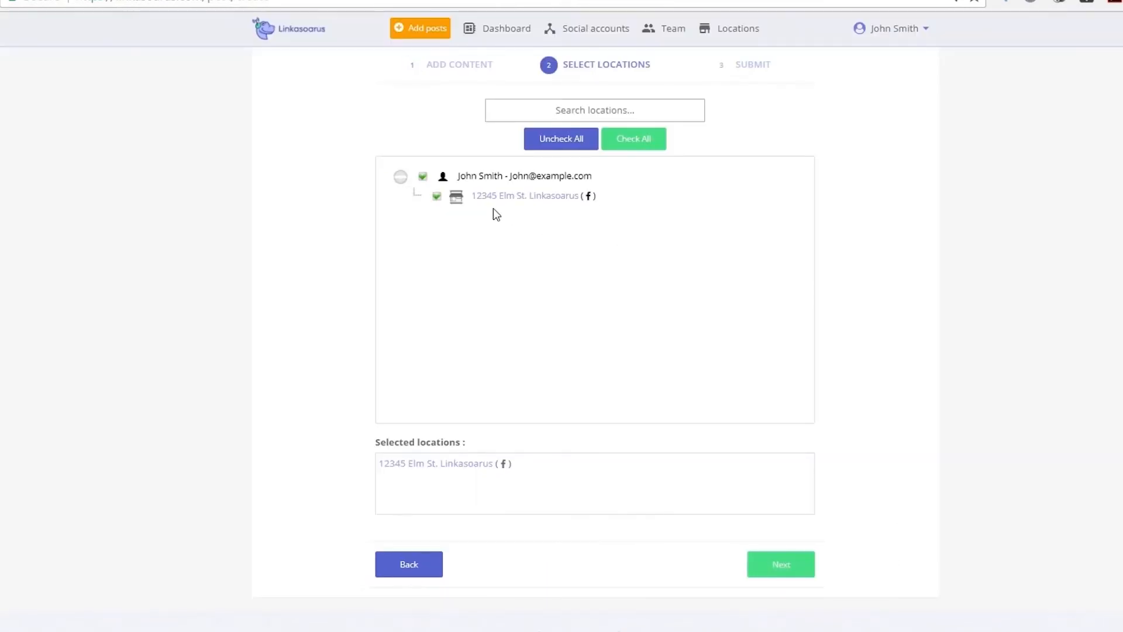
left_click(778, 565)
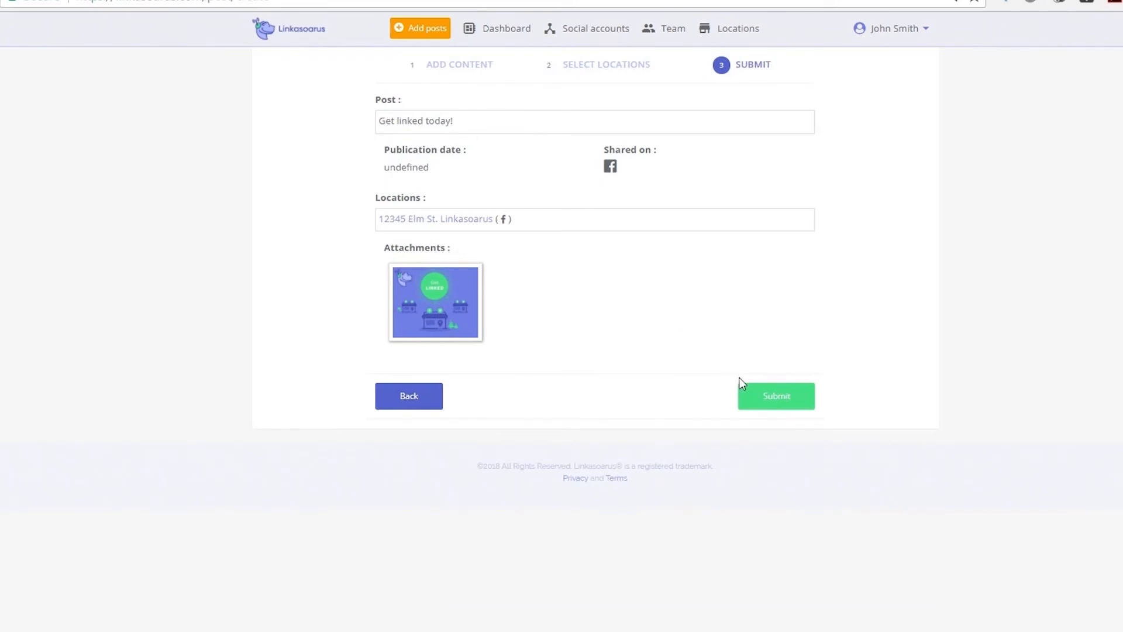
left_click(786, 401)
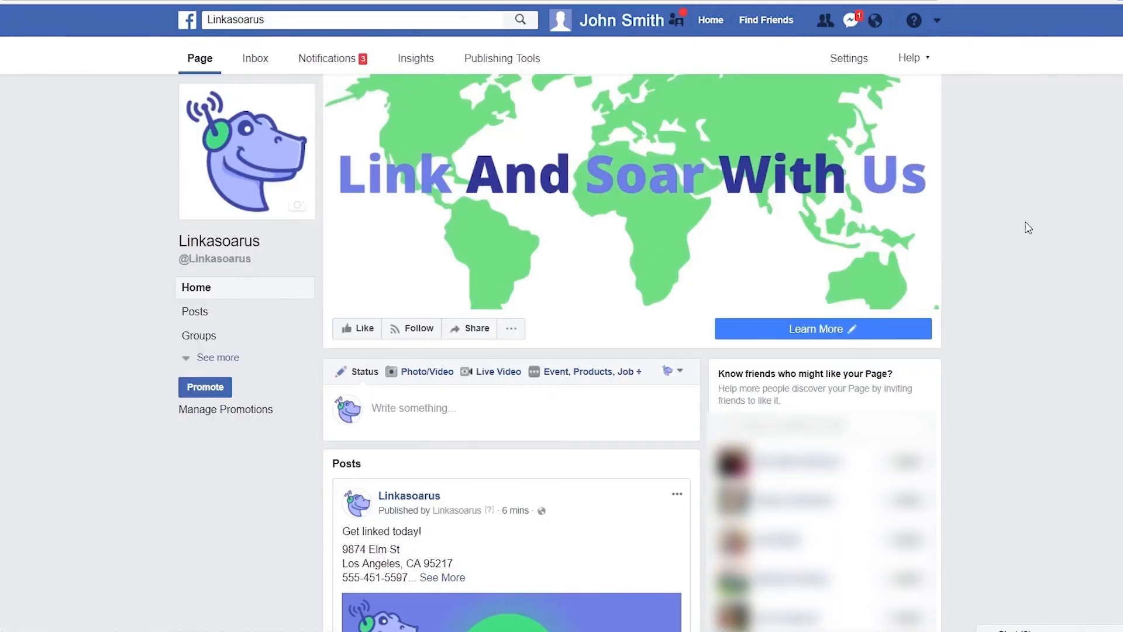
Scroll down the Linkasoarus Facebook page to find the new 'Get linked today!' post.
scroll(1028, 226, "down", 3)
scroll(1030, 228, "down", 1)
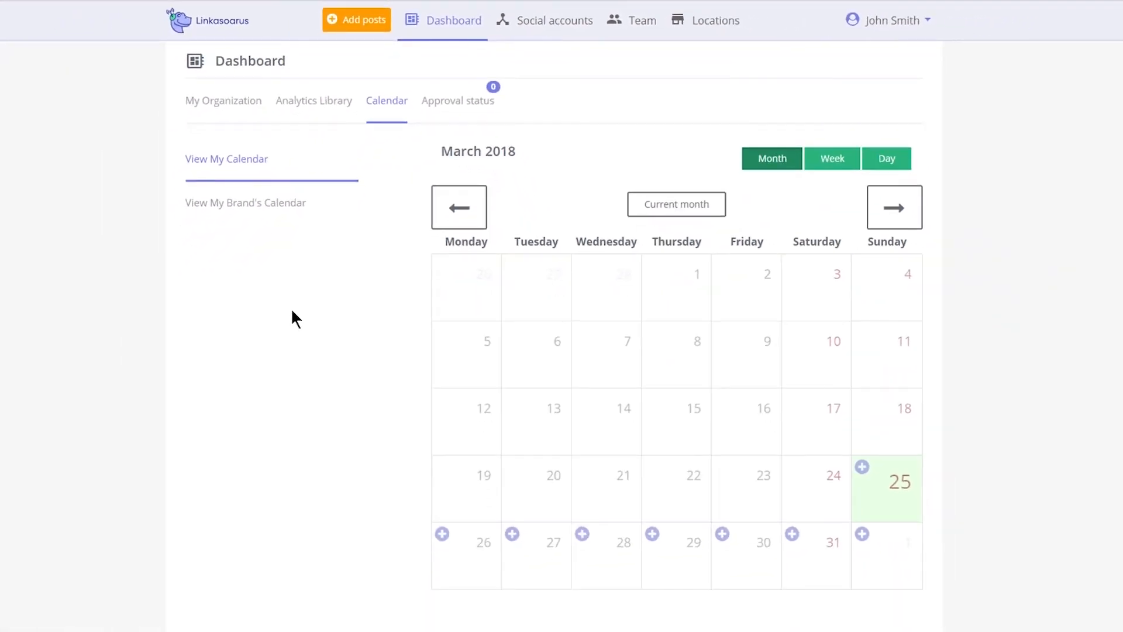
Browse My Calendar from April to February, back to March 2018, through the week and Sunday 25 views, then open the Brand's Calendar.
left_click(889, 218)
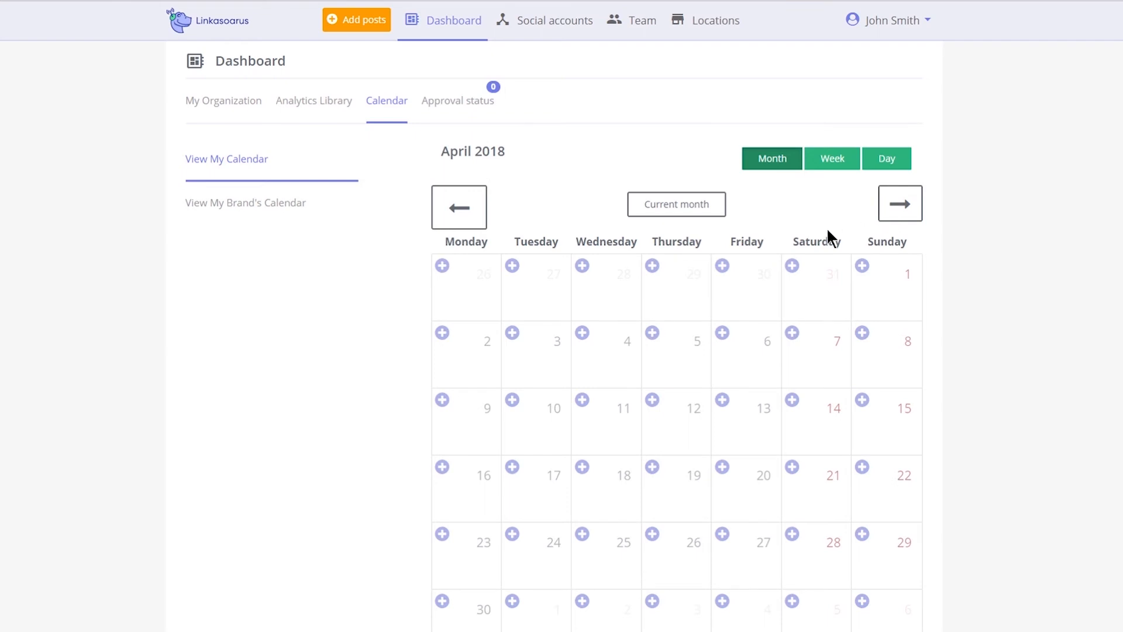
double_click(468, 216)
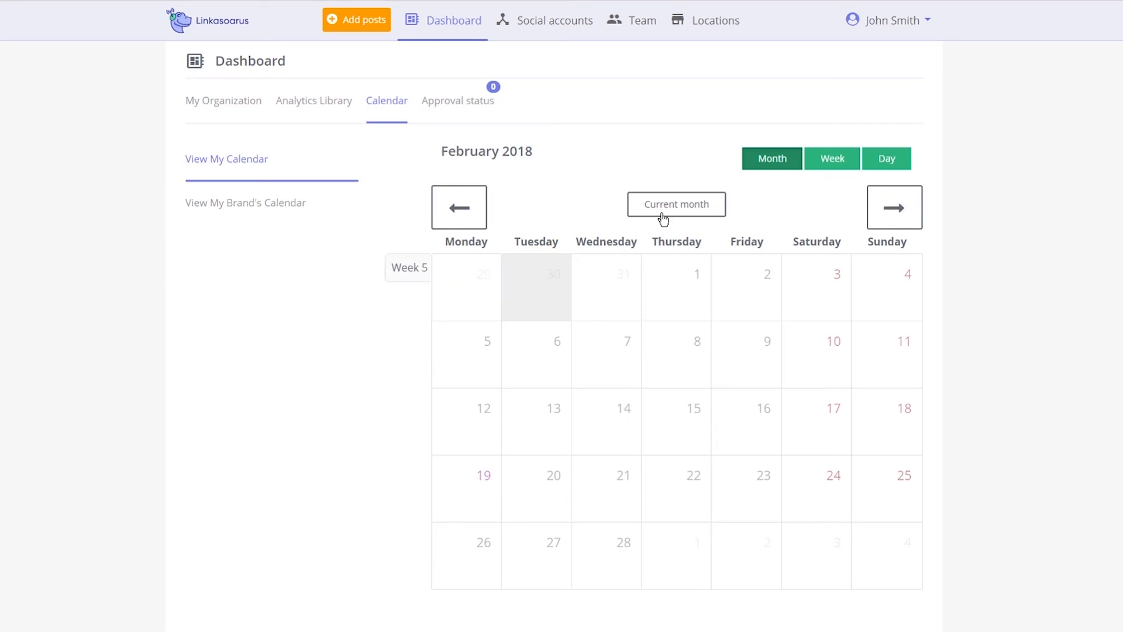
left_click(700, 203)
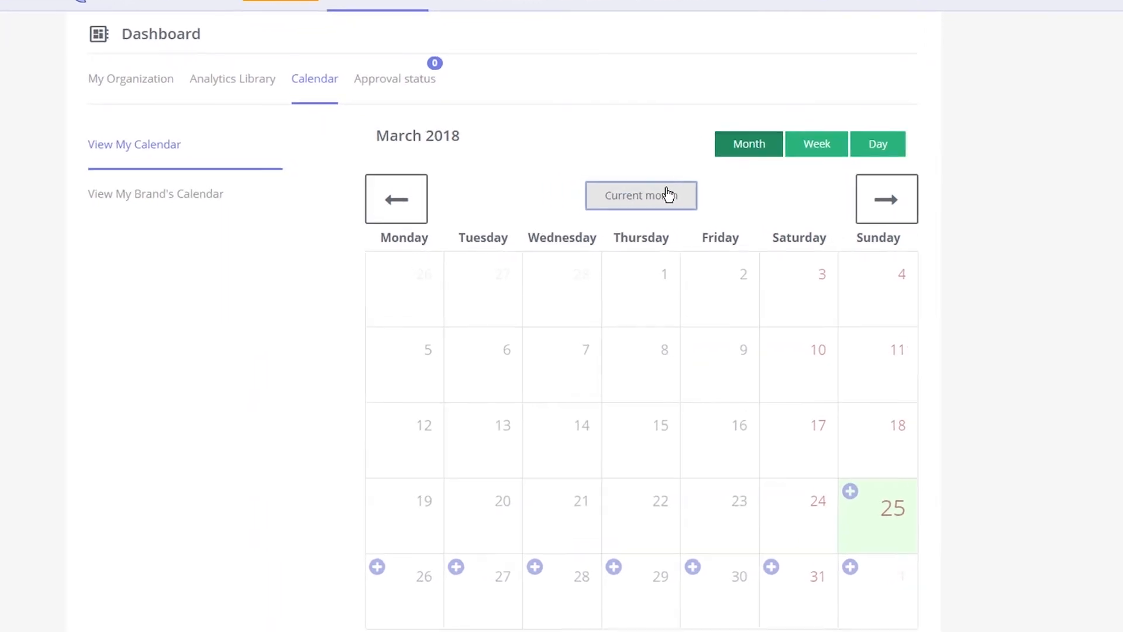
left_click(720, 141)
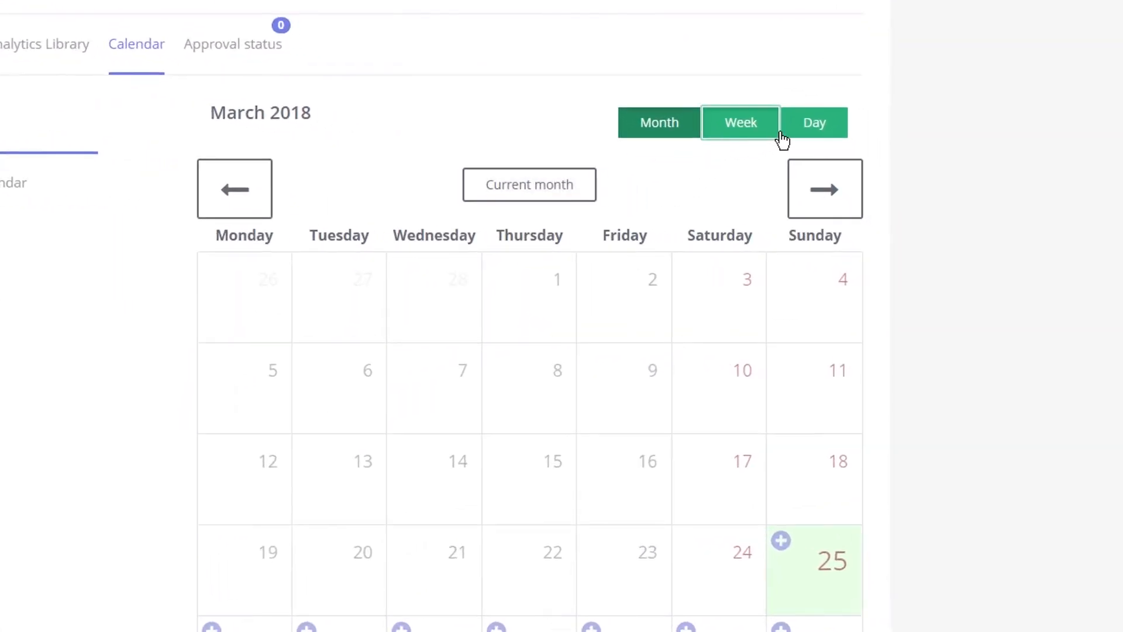
left_click(810, 133)
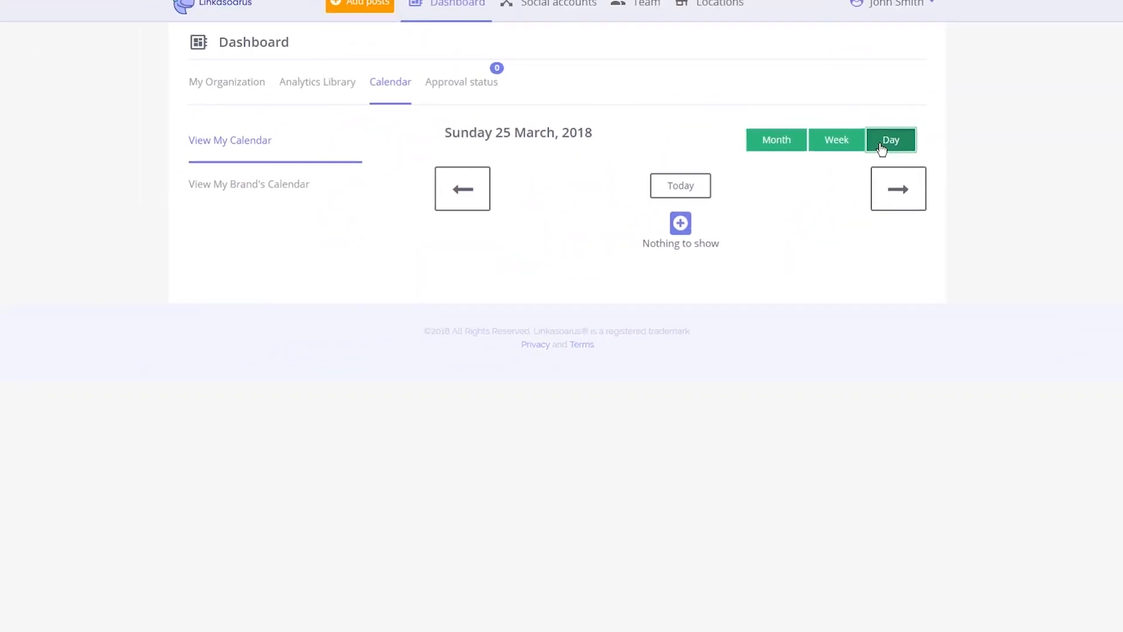
left_click(270, 200)
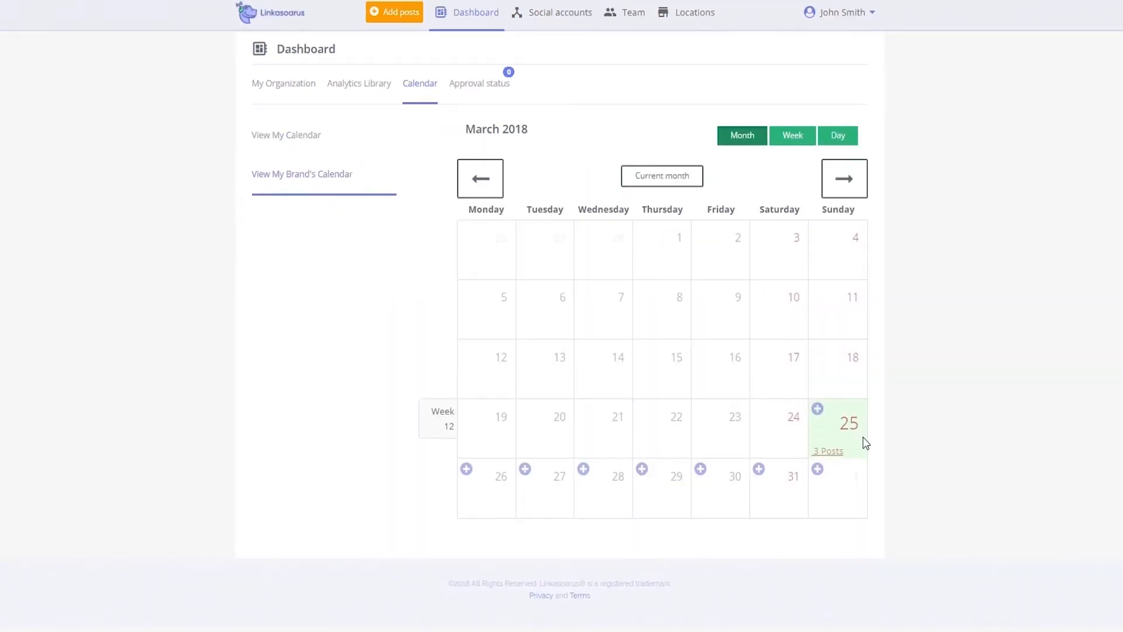
From the 3 posts on 25 March, open the 11:08 PM 'Get linked today!' post's details.
left_click(828, 452)
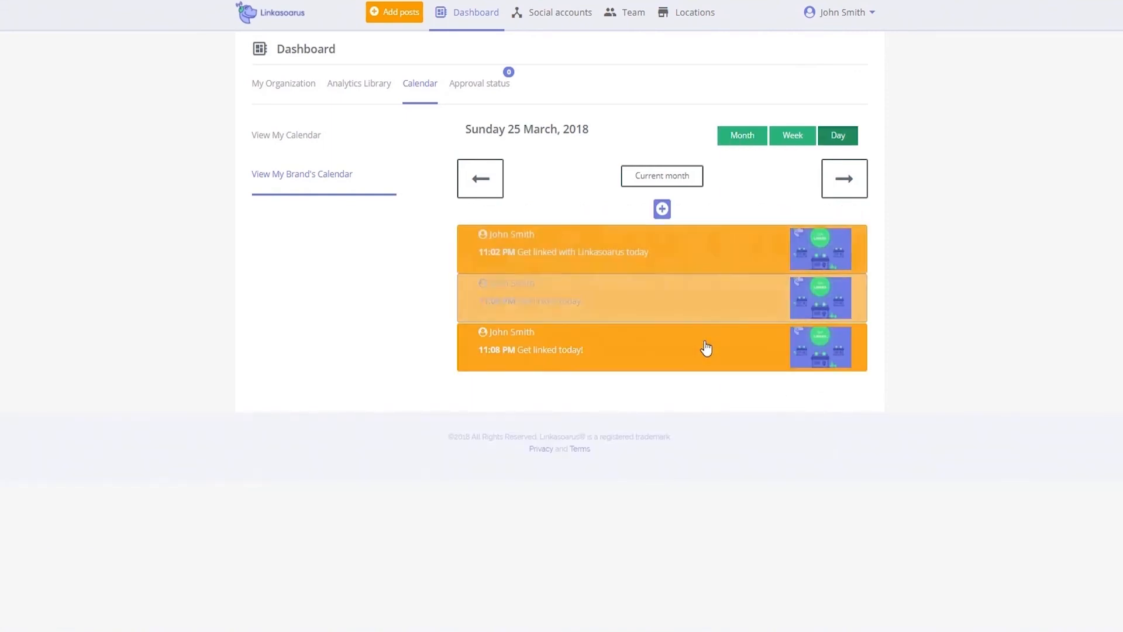
left_click(559, 351)
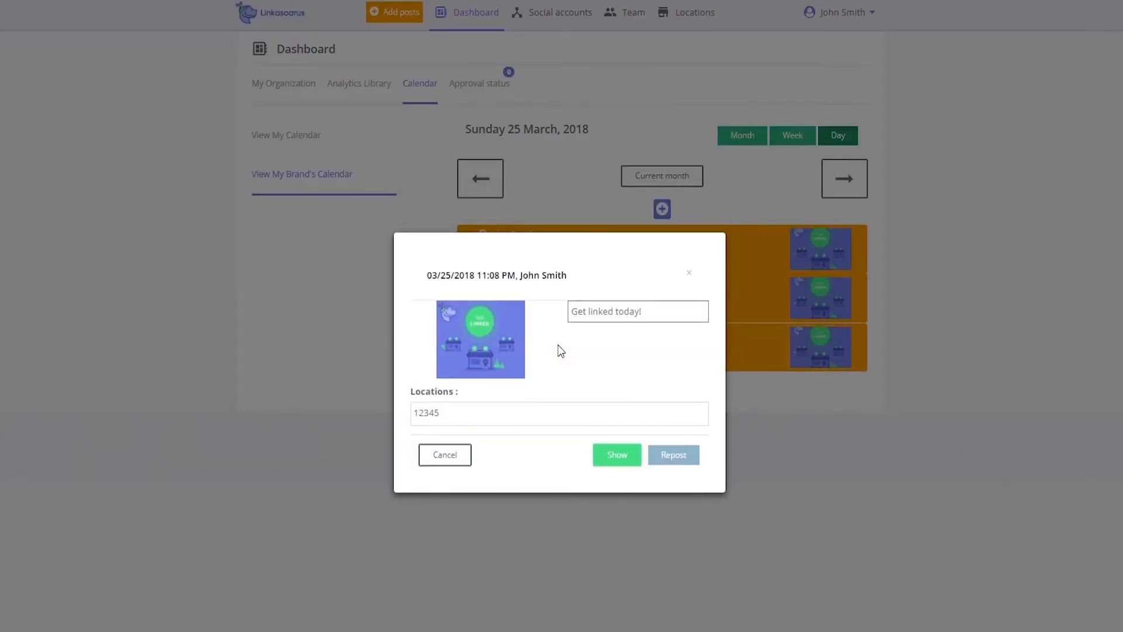
left_click(629, 461)
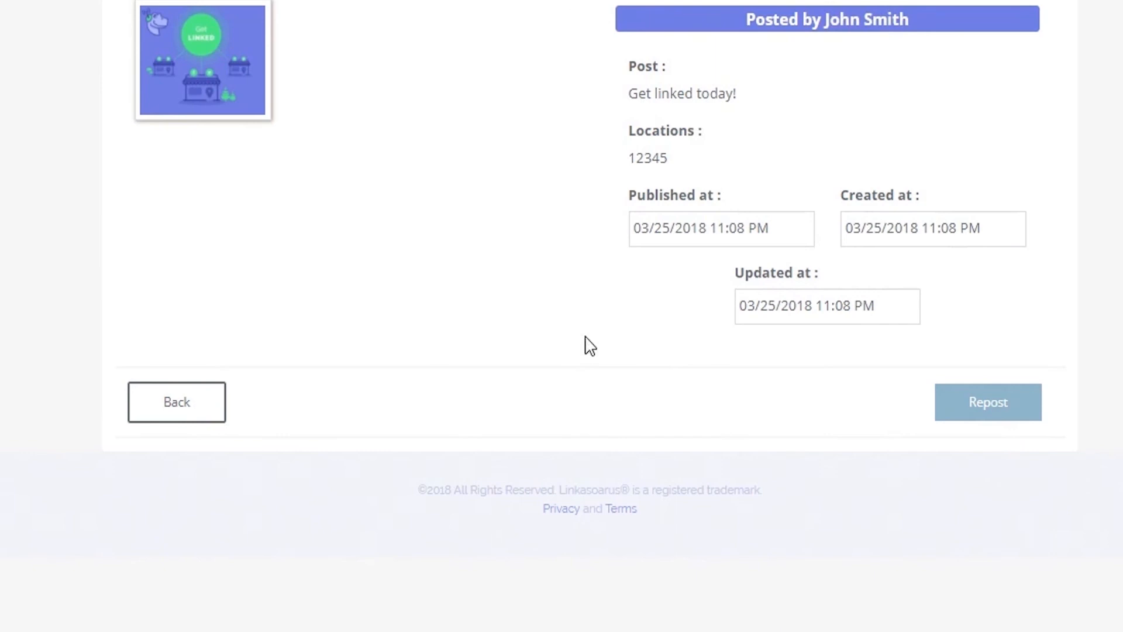
Start a repost and change the caption to 'Get linked tomorrow or maybe today.'.
left_click(993, 406)
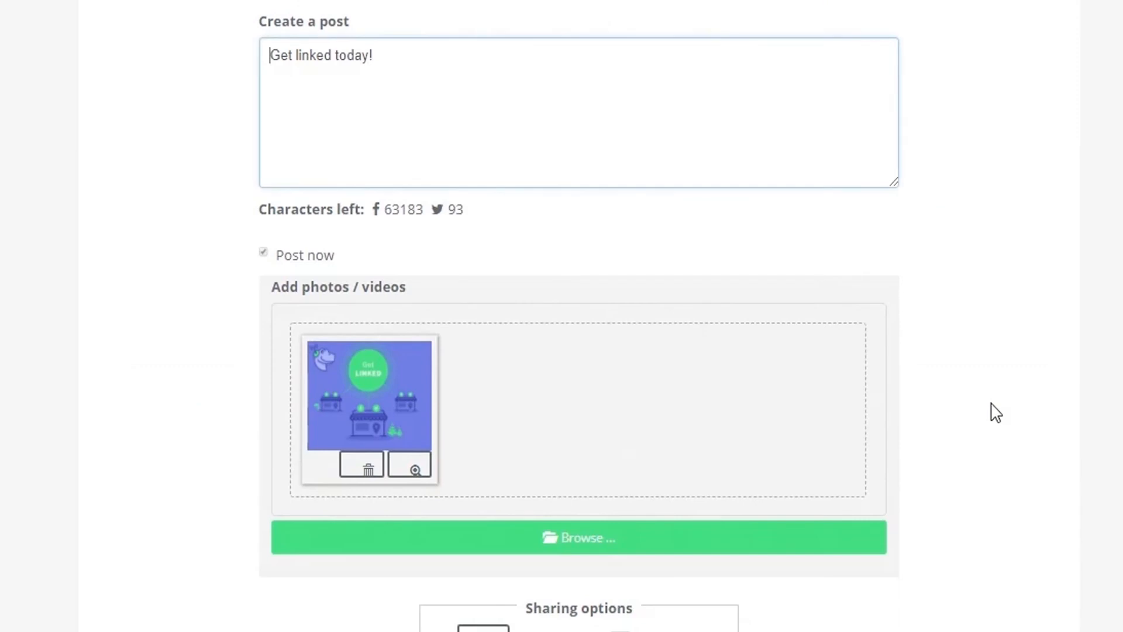
key("BackSpace")
key("BackSpace")
key("BackSpace")
key("BackSpace")
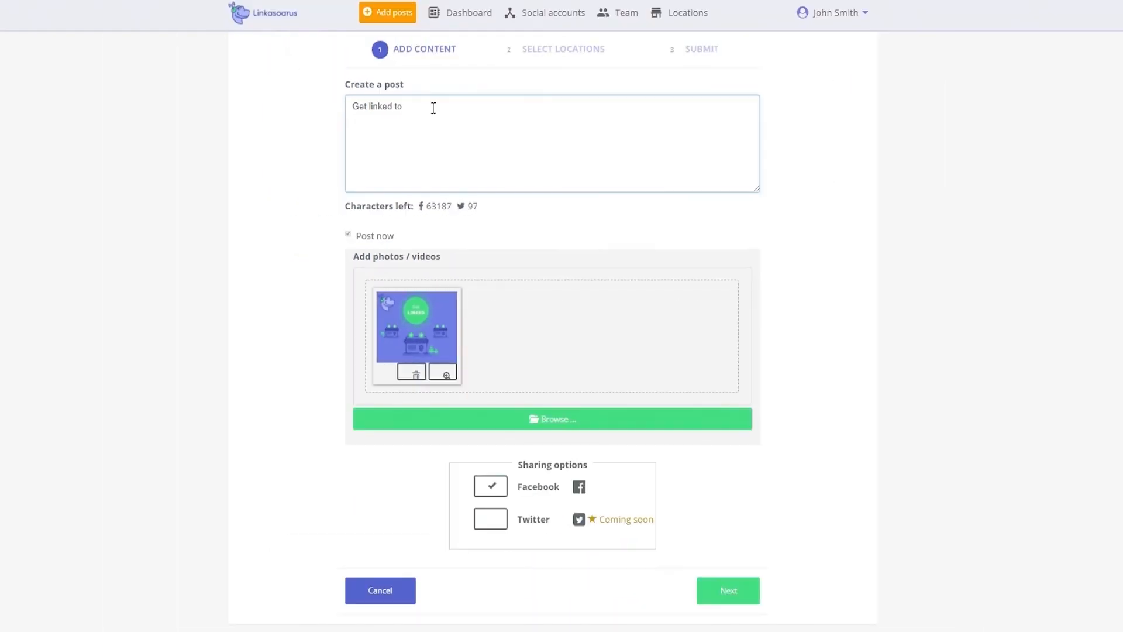
type("morrow or maybe today.")
Submit the repost to the Elm St. location, then reopen the 11:08 PM post's details.
left_click(729, 590)
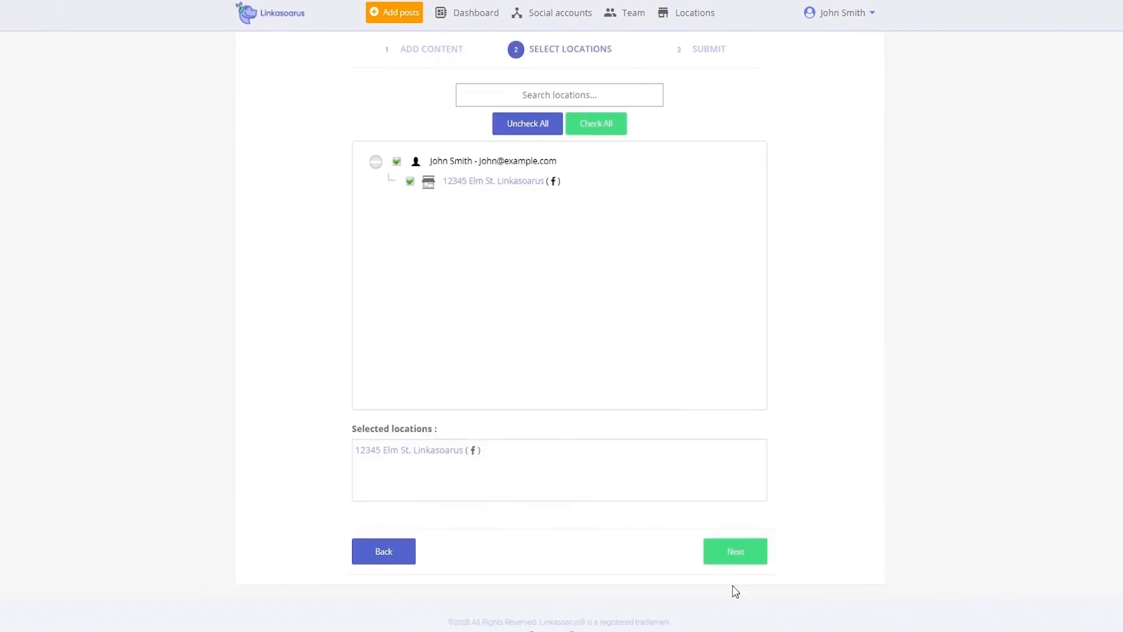
left_click(736, 556)
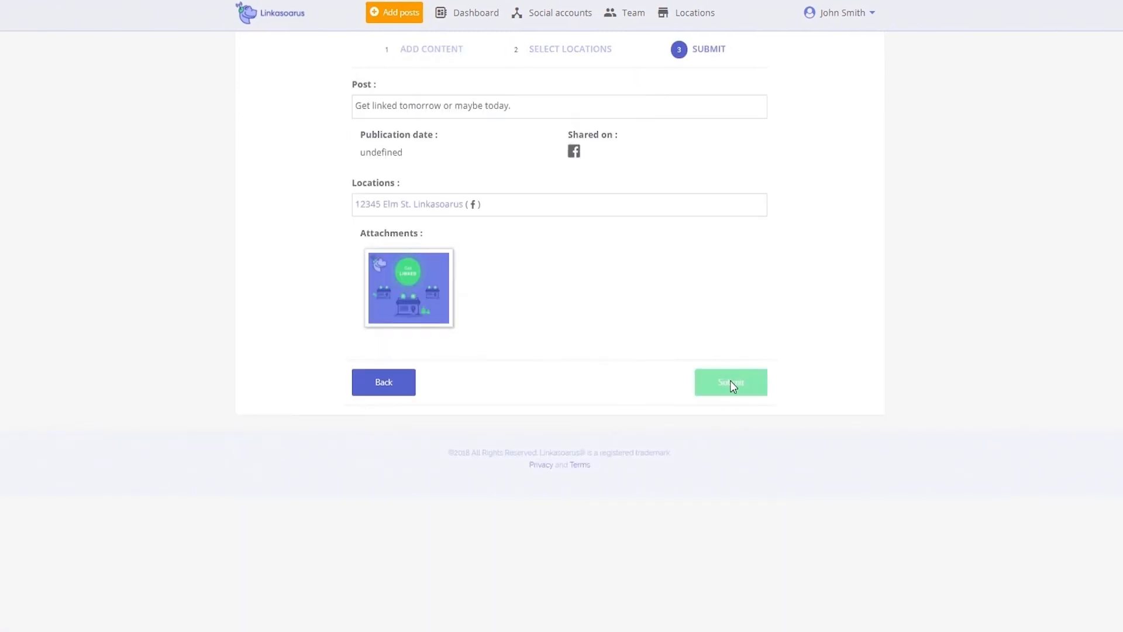
left_click(731, 383)
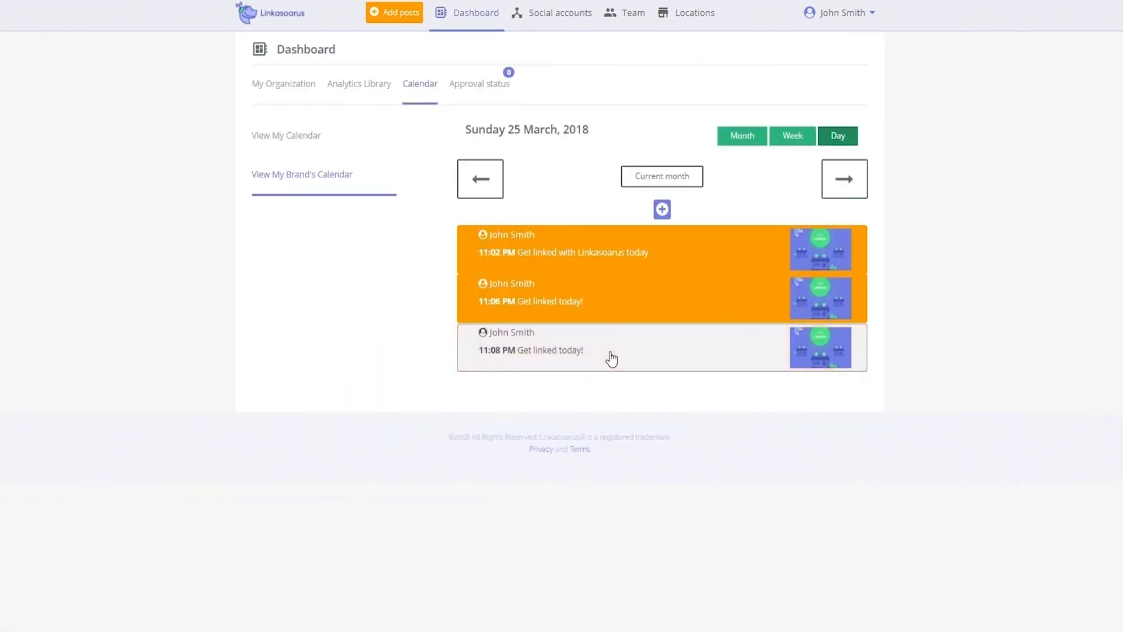
left_click(609, 356)
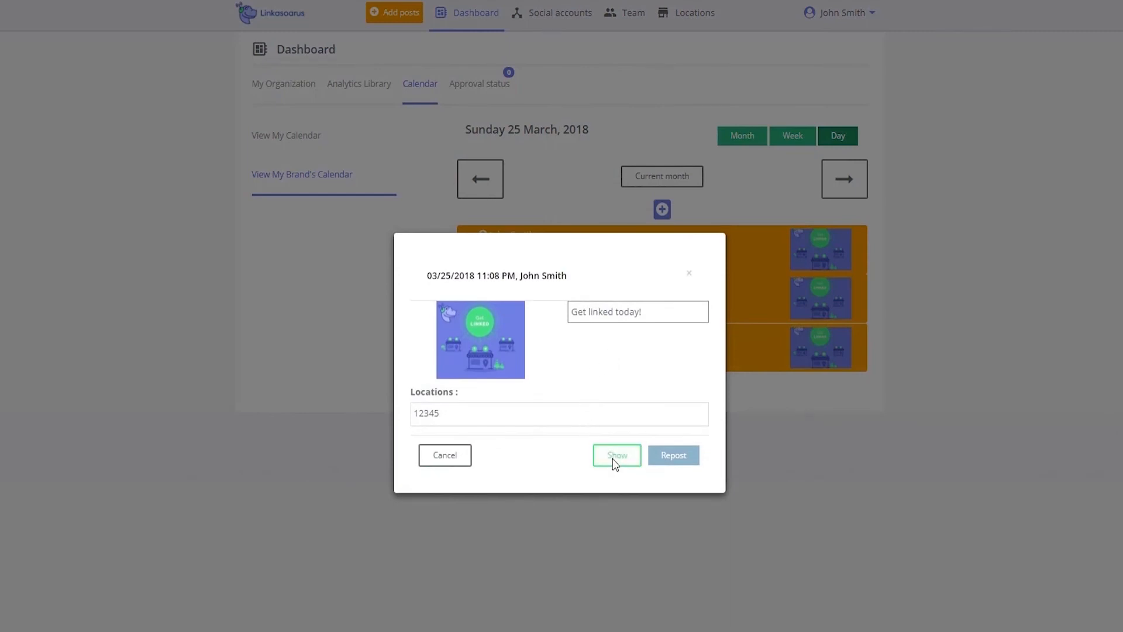
left_click(615, 464)
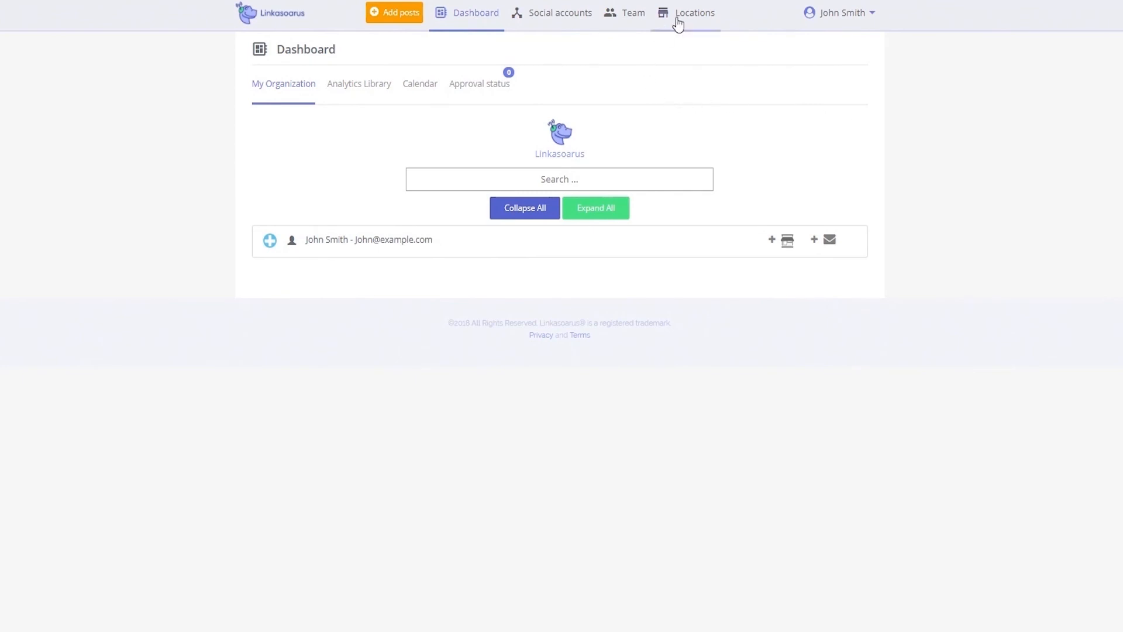
Go to My account's Payments tab and view the available subscription plans.
left_click(859, 15)
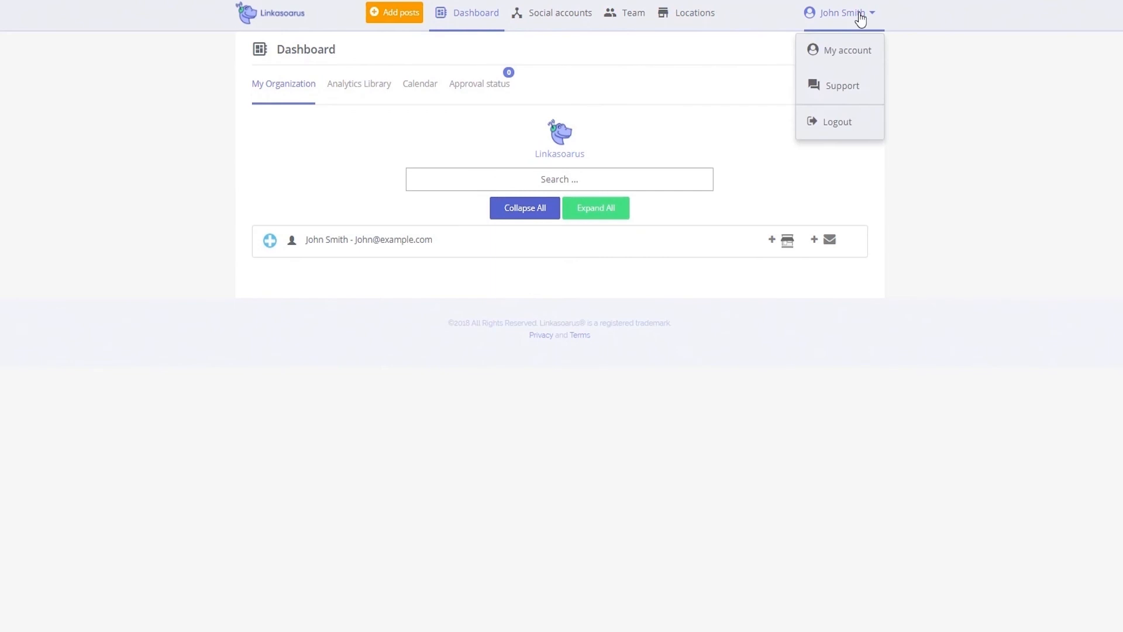
left_click(862, 58)
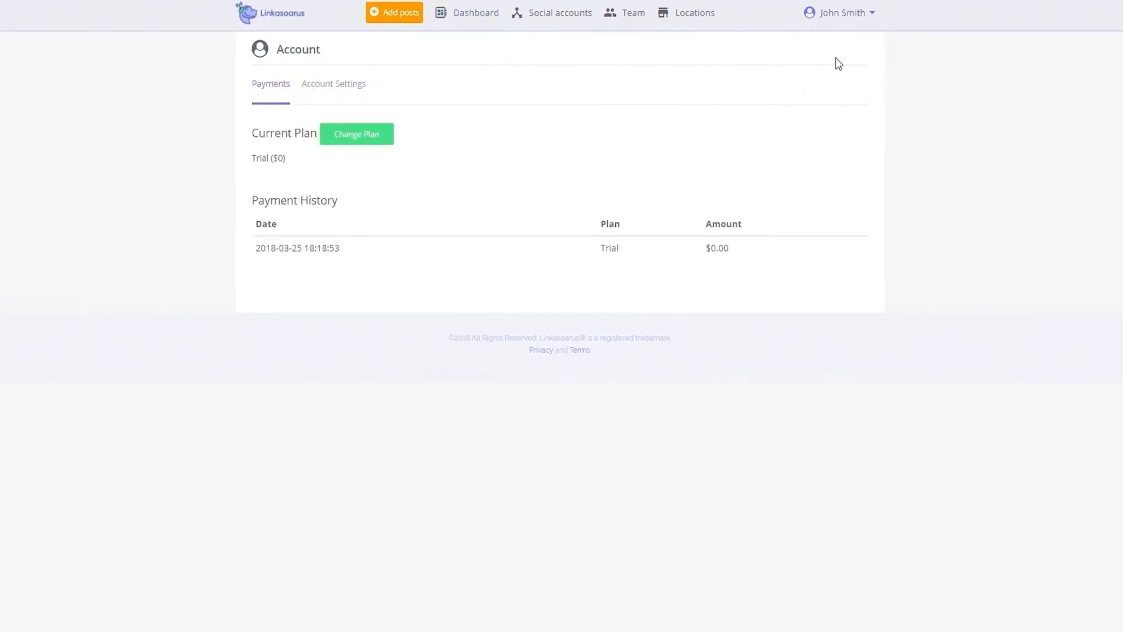
left_click(351, 142)
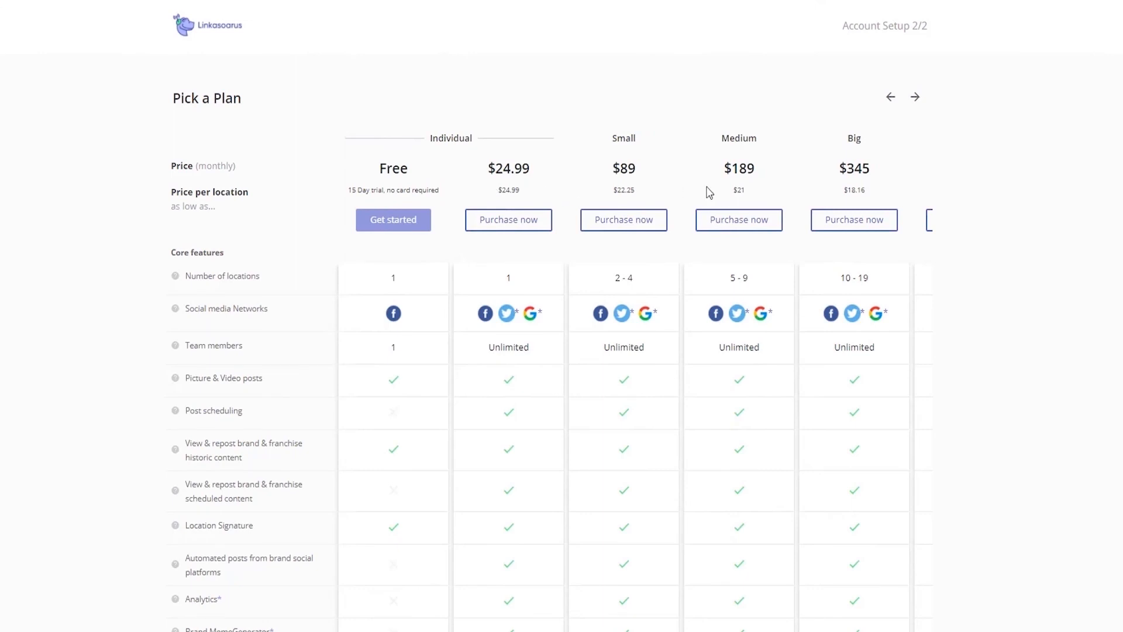